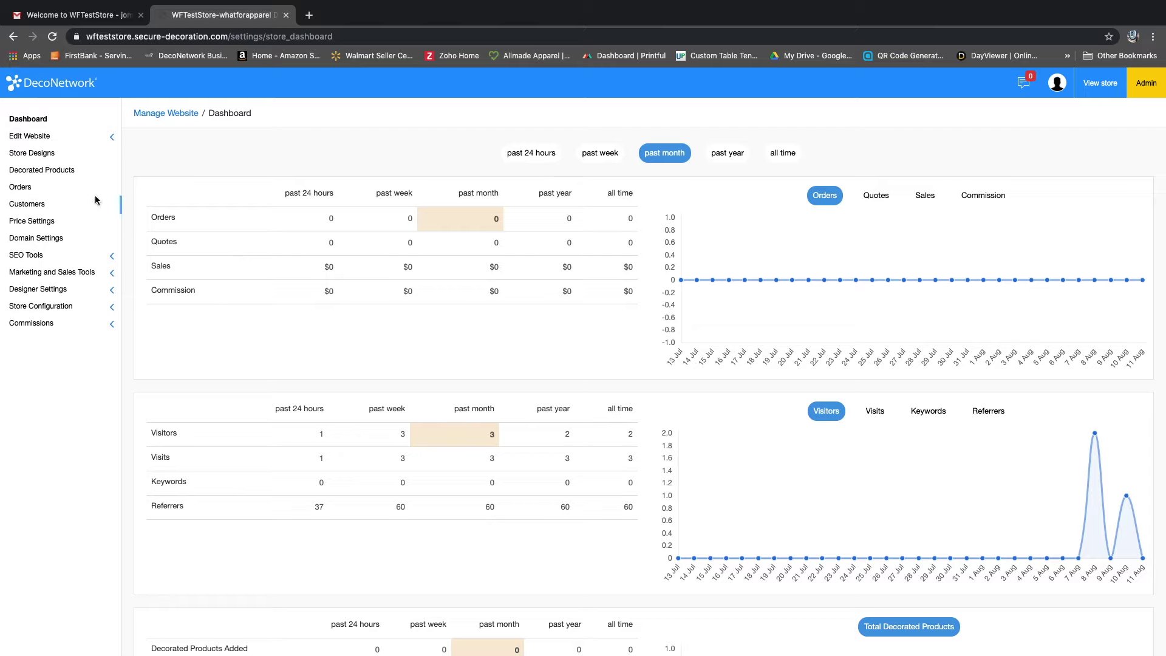
# - Add a T-Shirts category to the store's decorated products and expand the All category
pyautogui.click(67, 172)
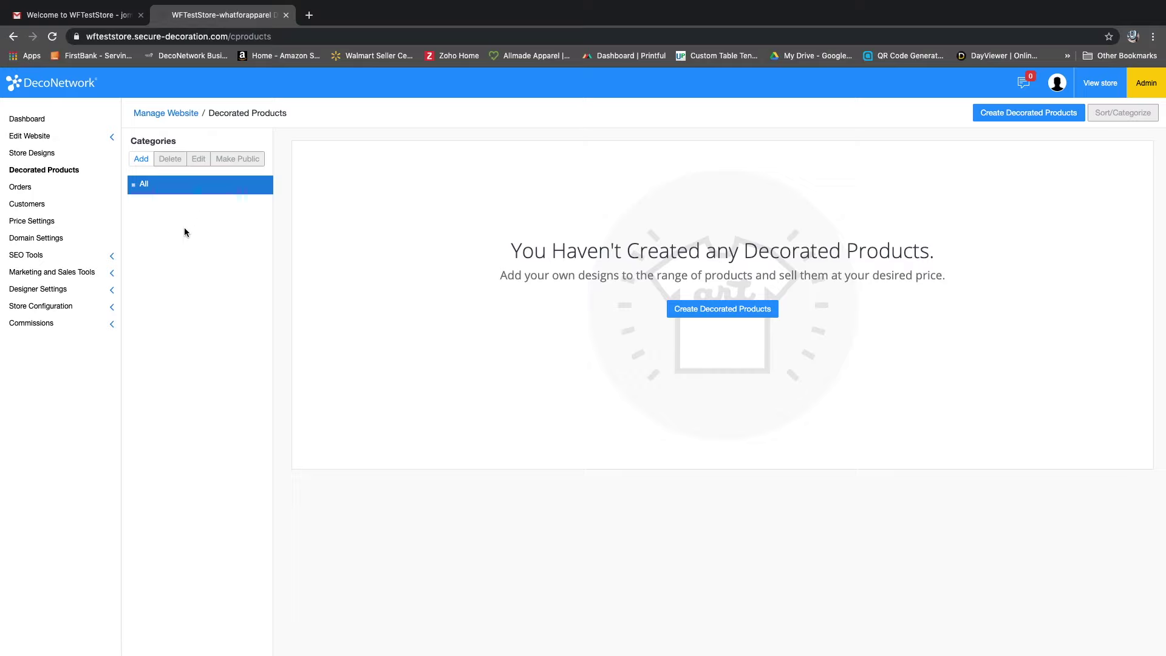
pyautogui.click(141, 159)
pyautogui.click(429, 224)
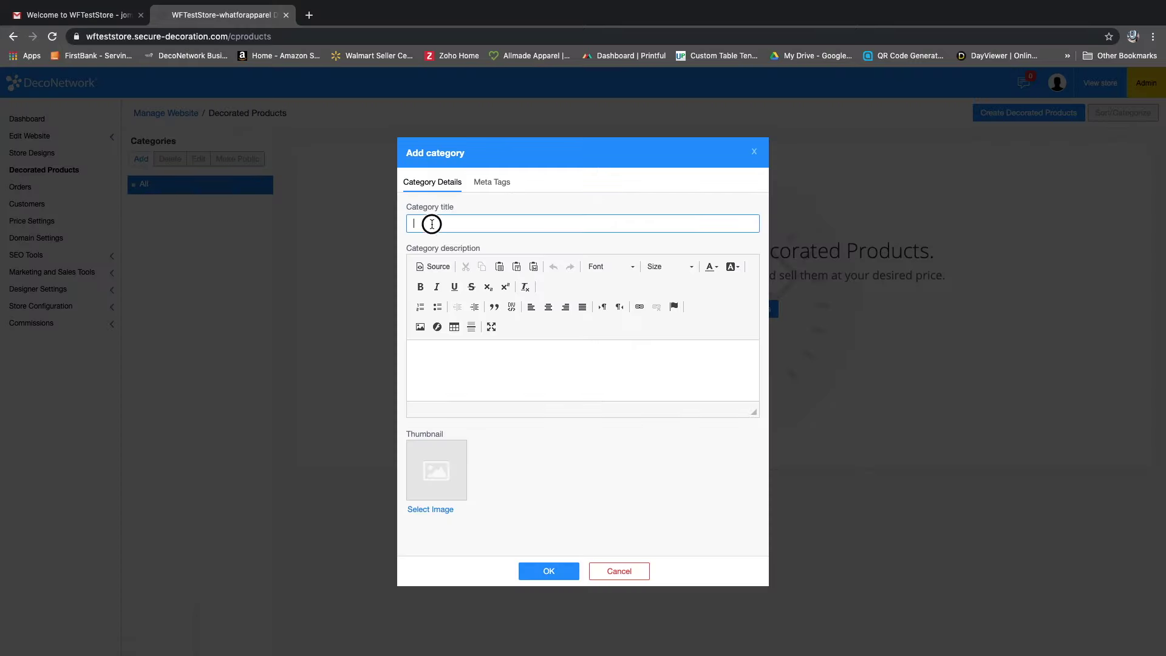
pyautogui.write('T-Shi')
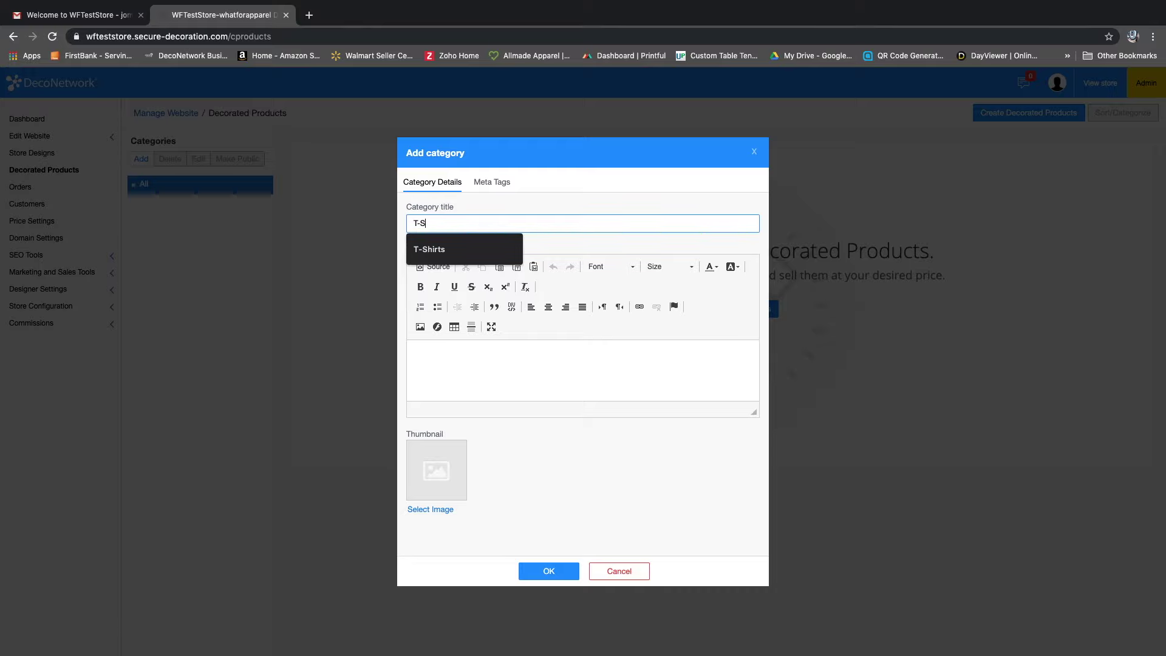
pyautogui.click(431, 249)
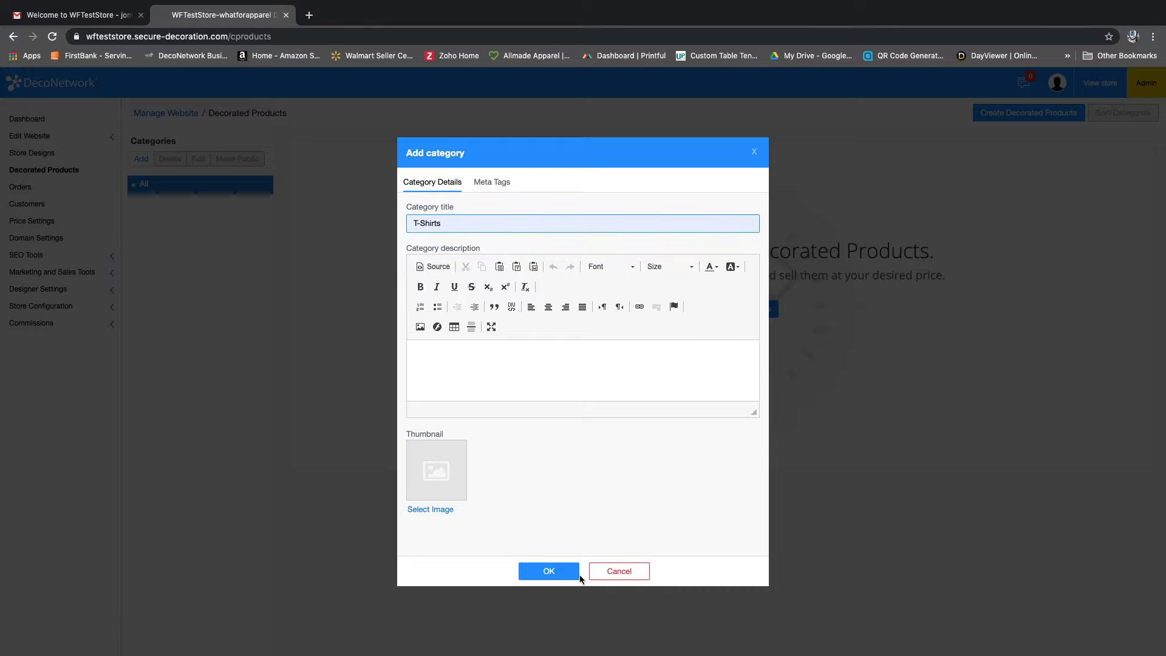
pyautogui.click(548, 571)
pyautogui.click(133, 185)
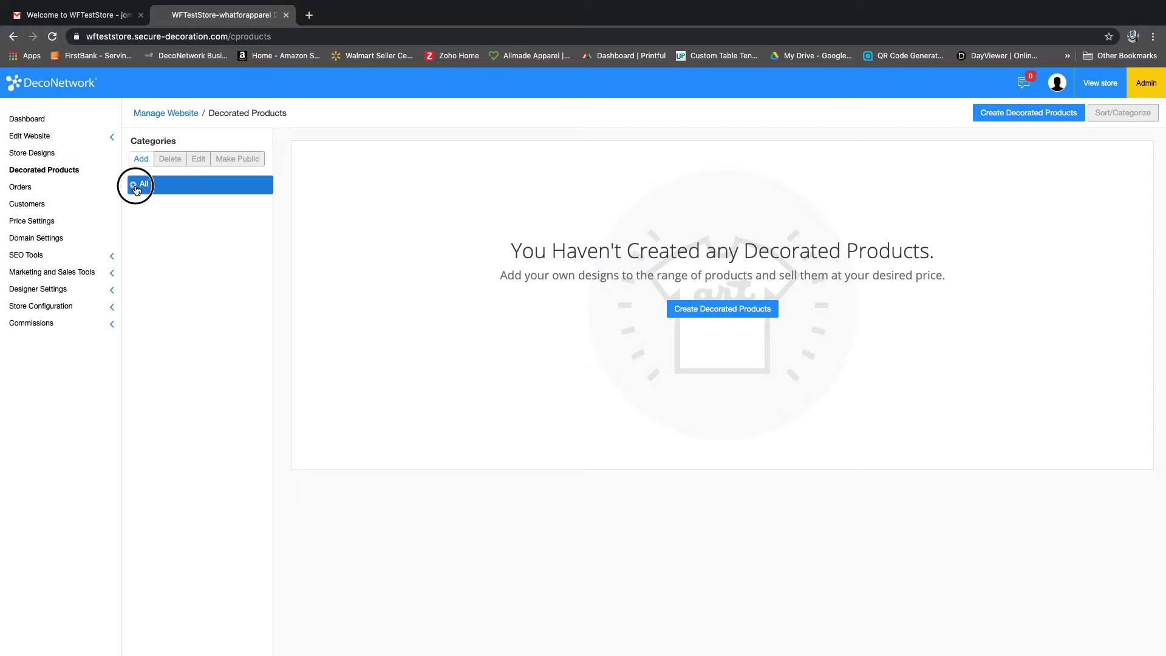
# - Add a Tank Tops category to the decorated products
pyautogui.click(140, 163)
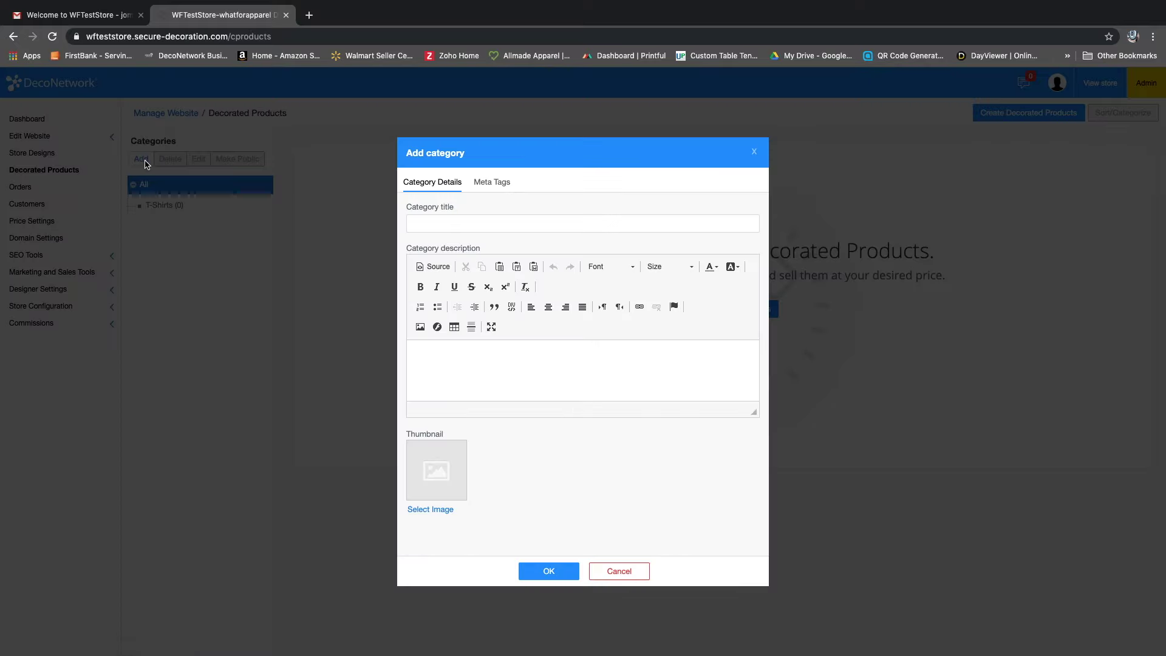
pyautogui.click(439, 222)
pyautogui.write('Tank Tops')
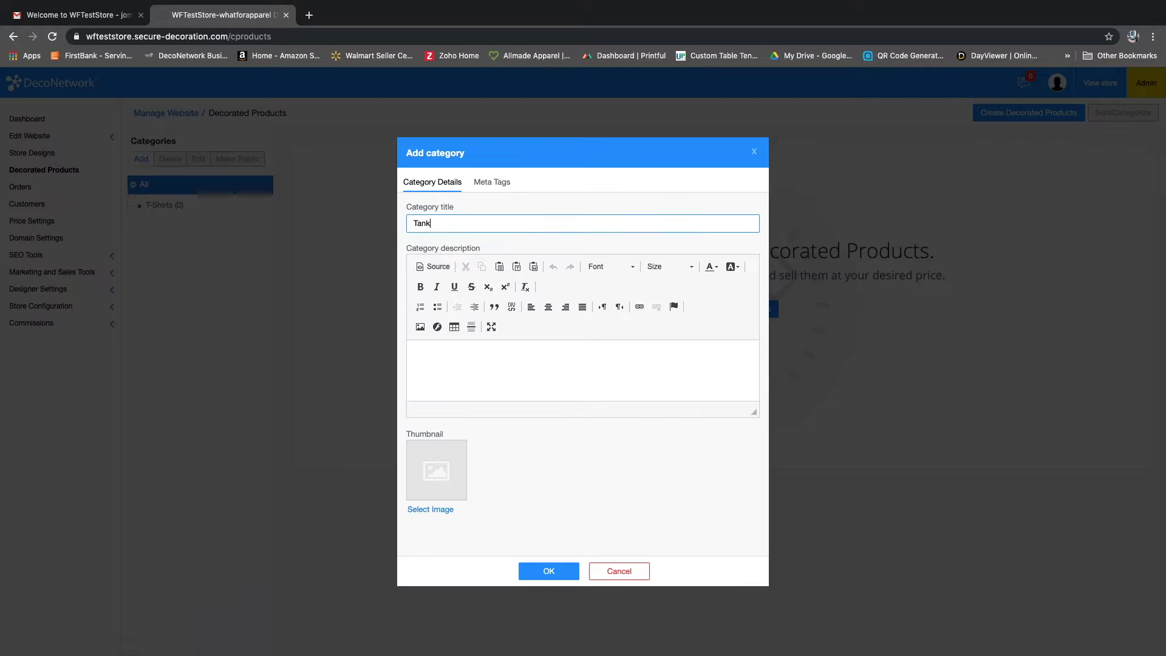
pyautogui.click(549, 574)
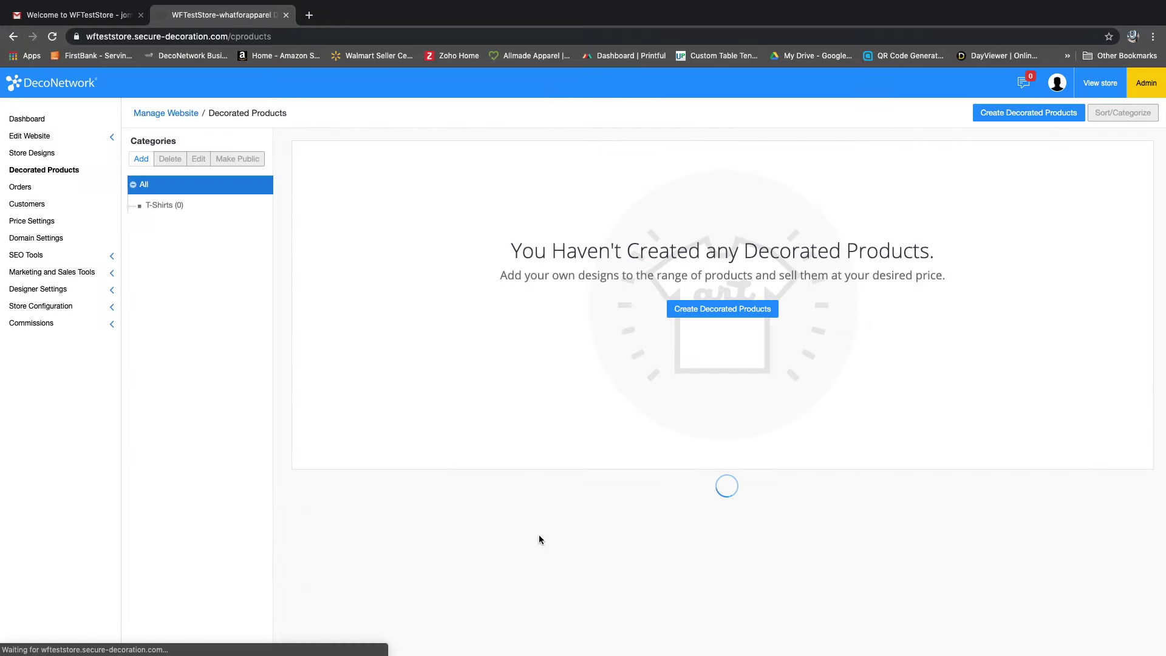
# - Add a Hoodies category to the decorated products
pyautogui.click(143, 161)
pyautogui.click(517, 223)
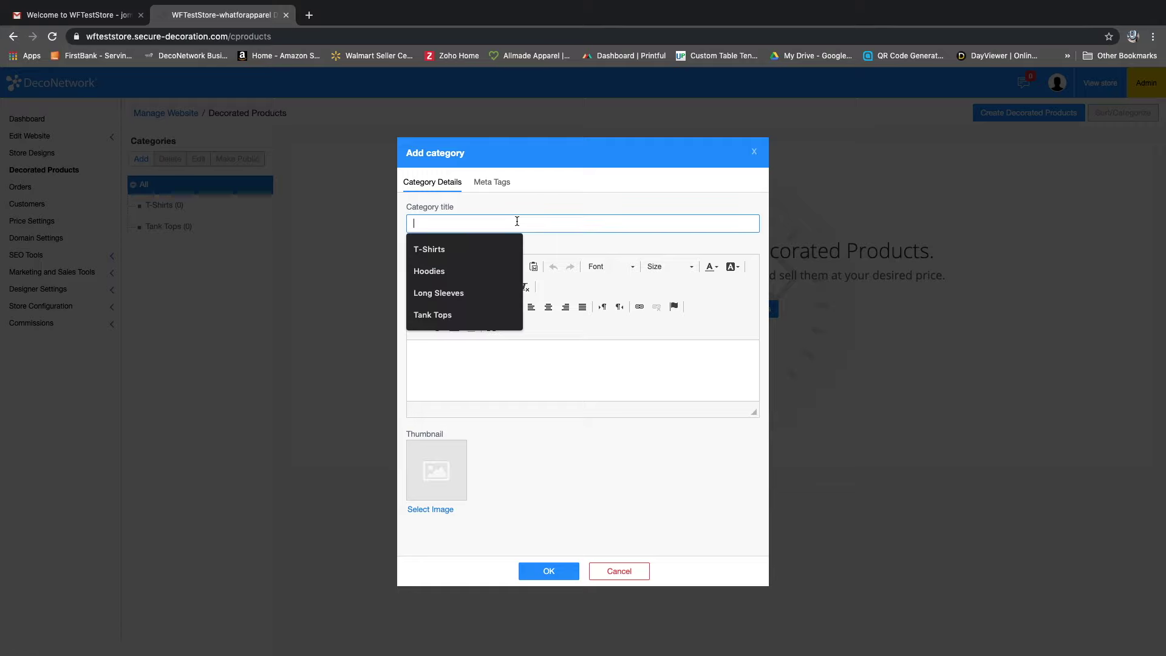
pyautogui.write('Hoo')
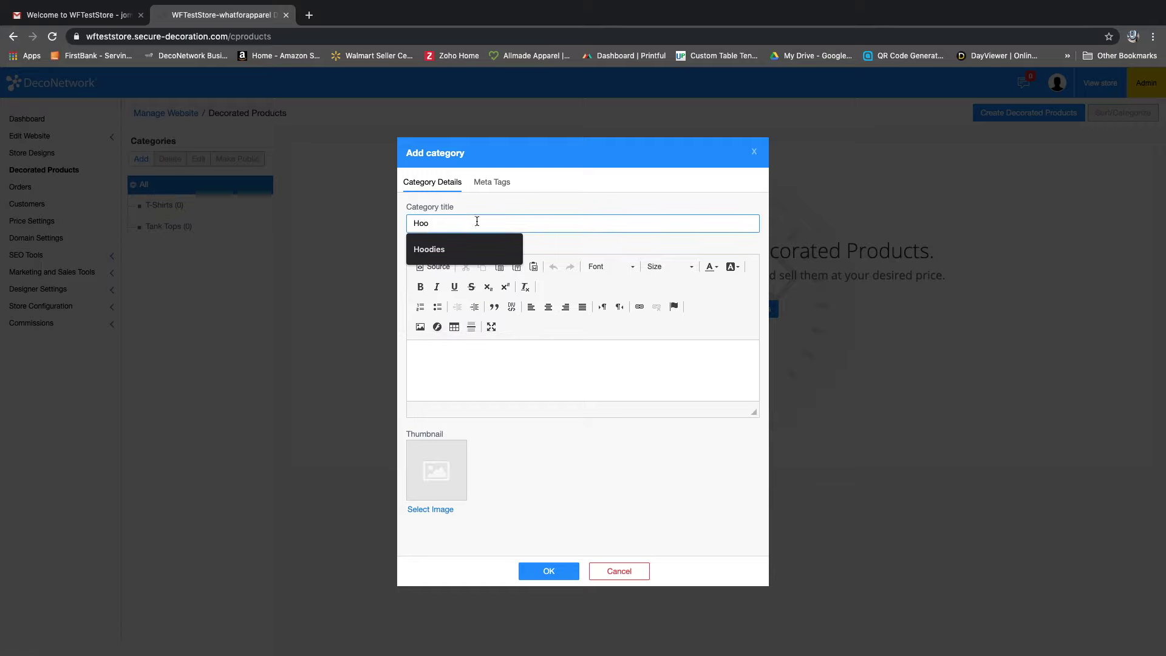
pyautogui.click(448, 248)
pyautogui.click(554, 573)
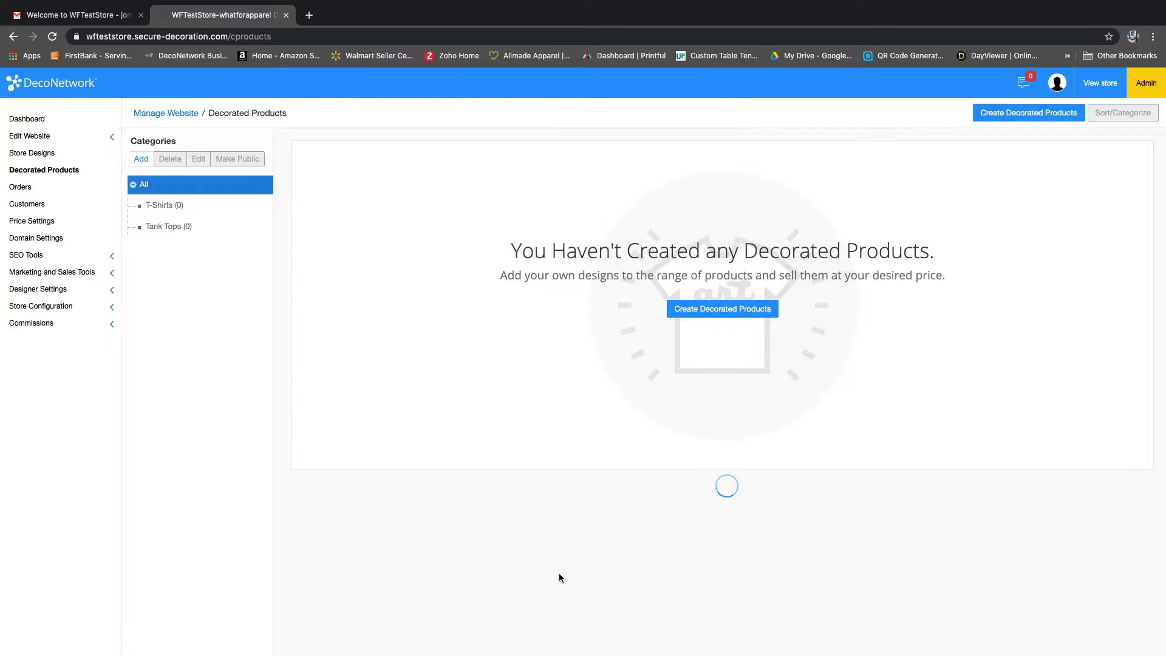
# - Add a Long Sleeves category to the decorated products
pyautogui.click(144, 160)
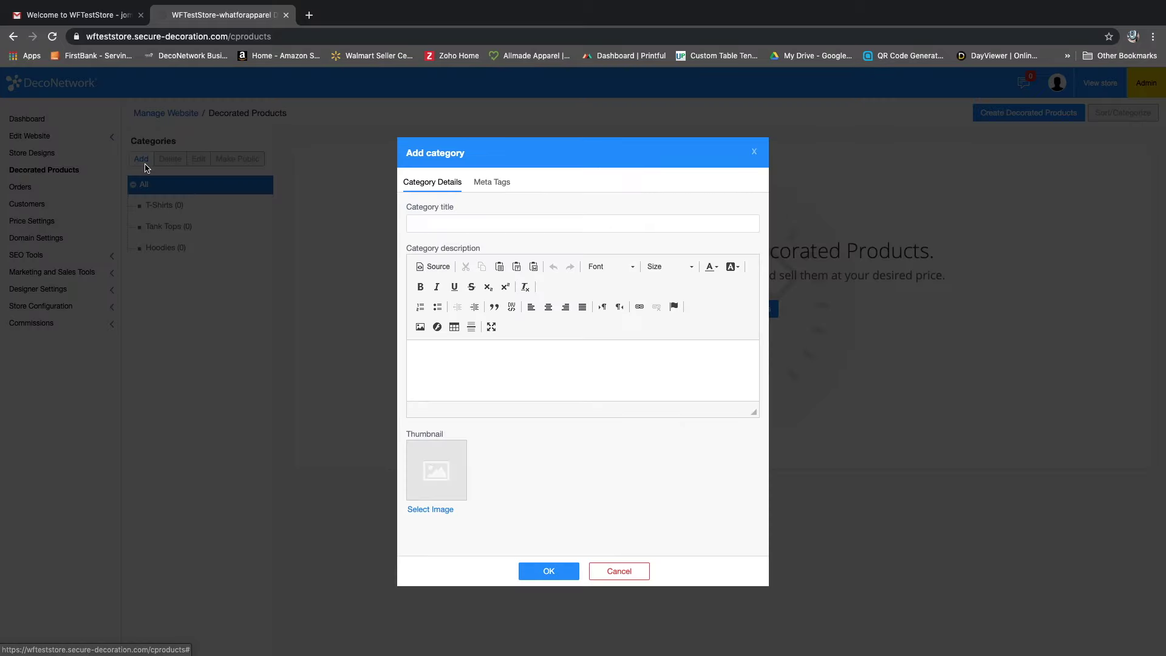
pyautogui.click(421, 220)
pyautogui.write('Long Sleeves')
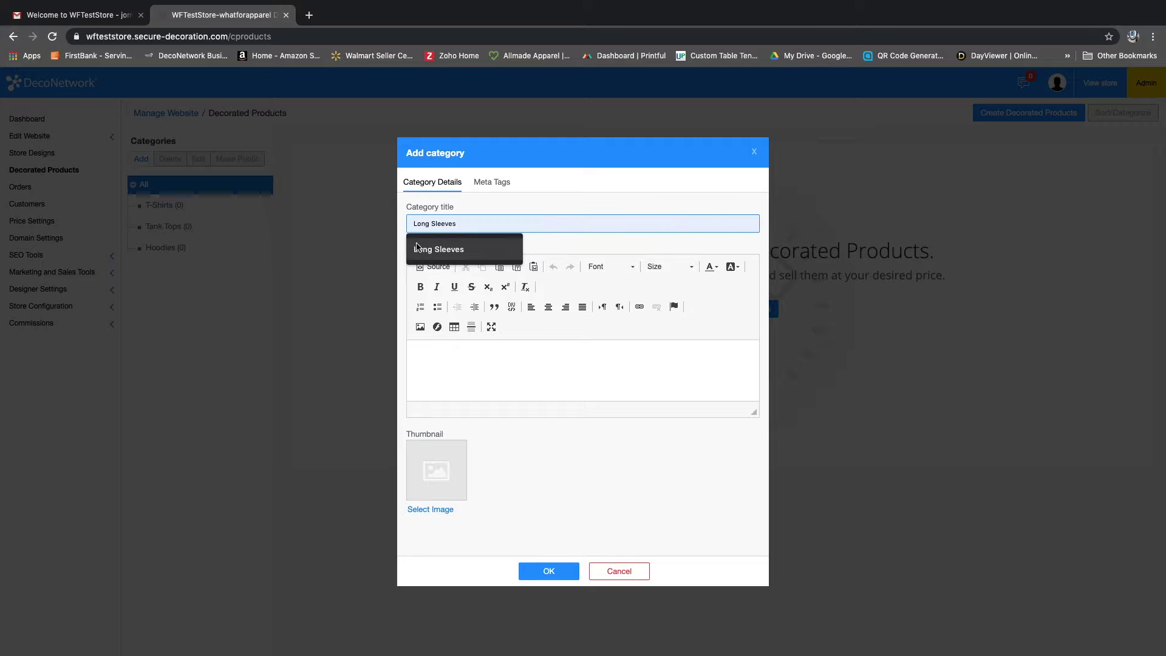
pyautogui.click(425, 249)
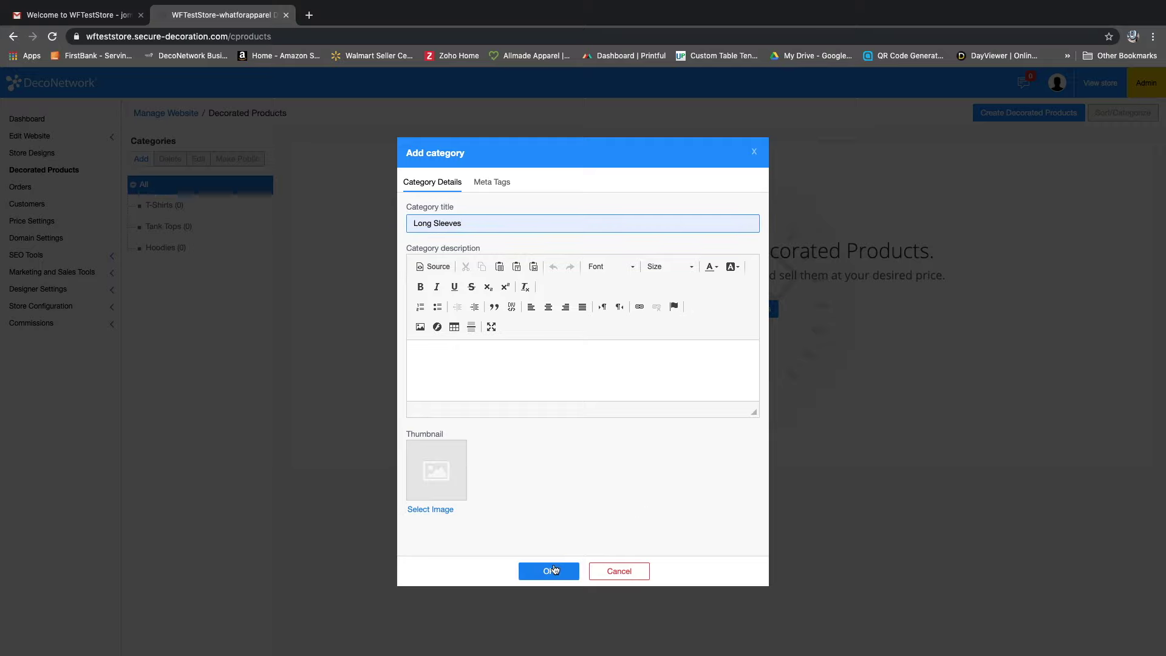
pyautogui.click(549, 571)
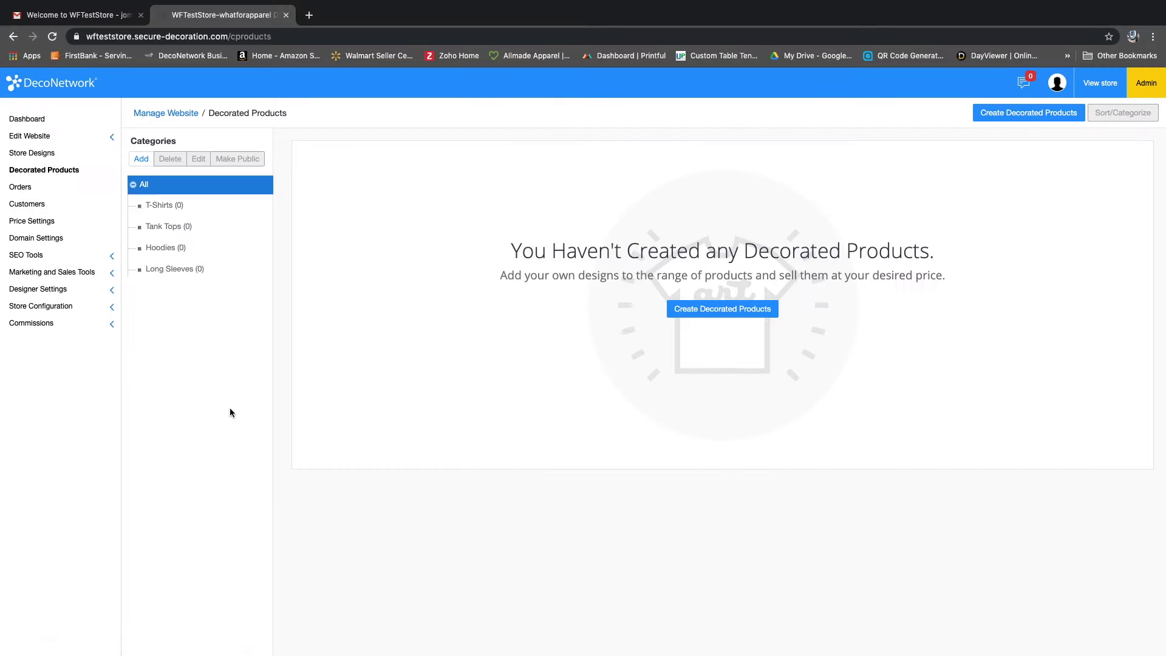
# - Add a Coffee Mugs category to the decorated products
pyautogui.click(141, 162)
pyautogui.click(465, 222)
pyautogui.write('Coffee Mugs')
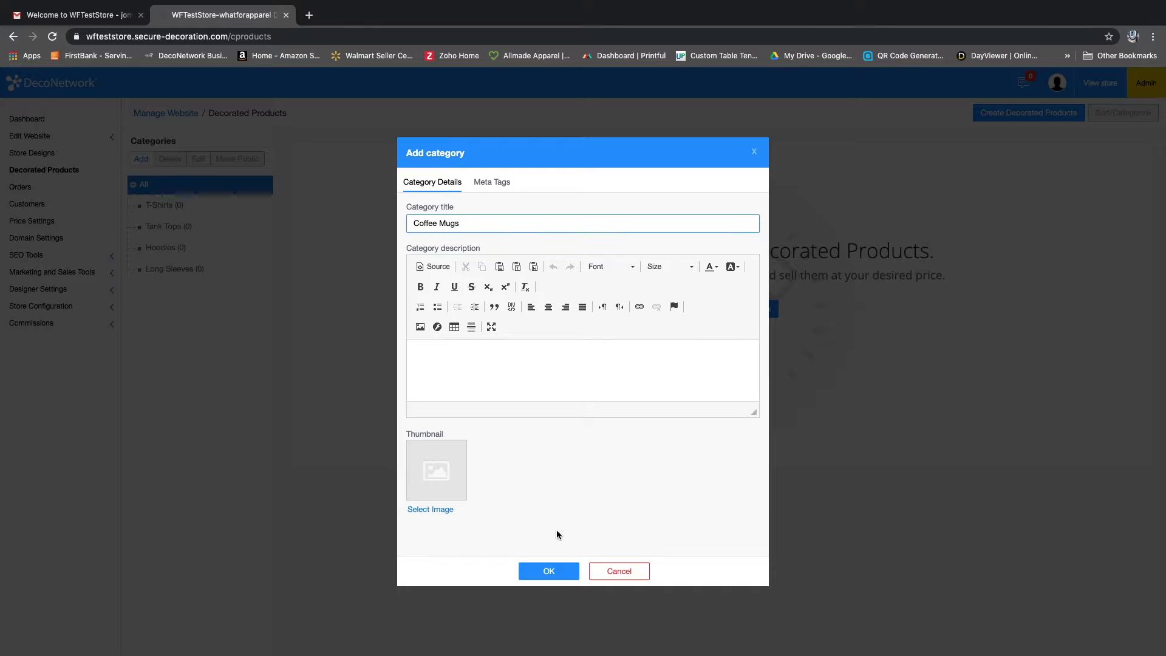
pyautogui.click(548, 571)
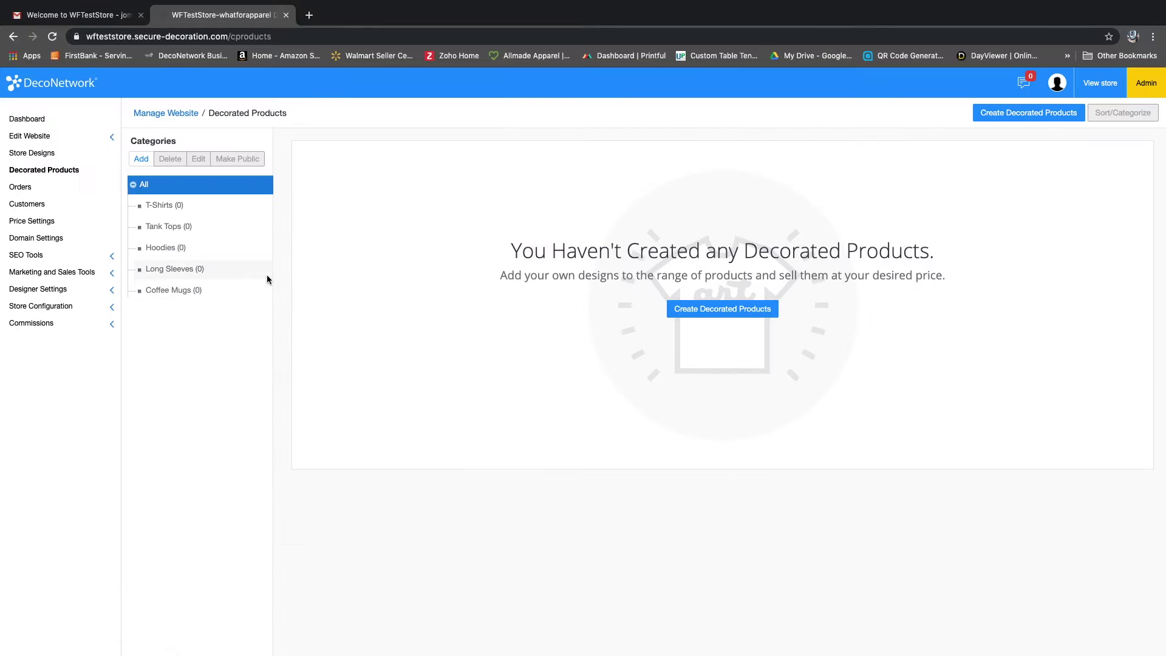
# - Create a decorated product from the Gildan 6400 Softstyle T-Shirt and start adding a DTG printing design to its front
pyautogui.click(716, 310)
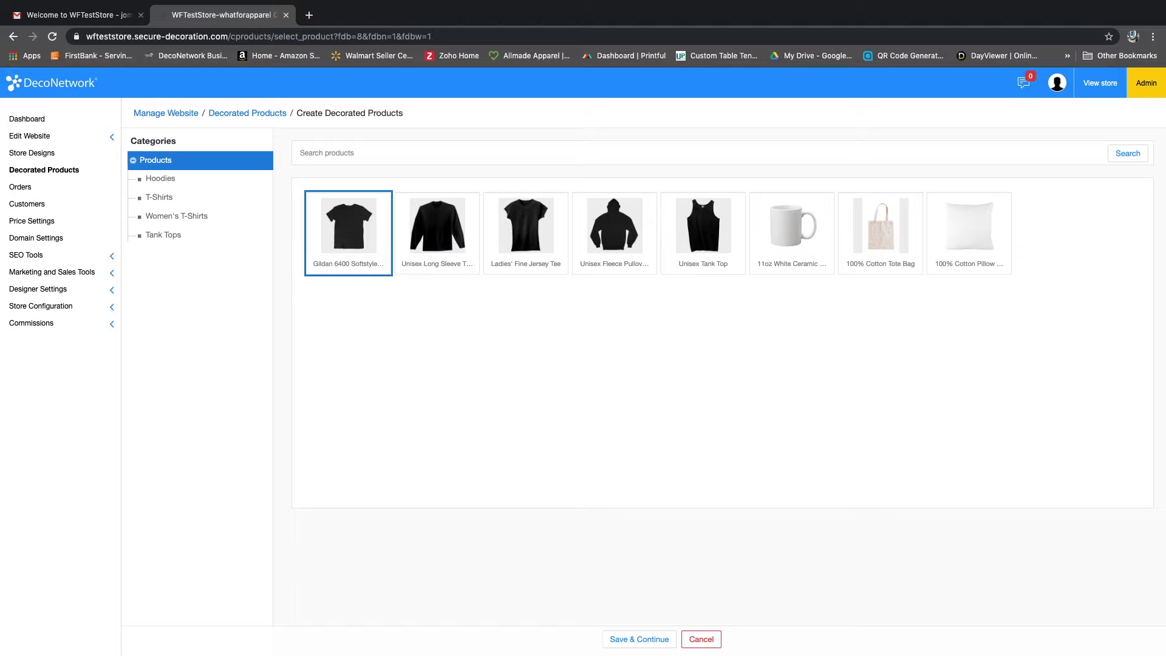
pyautogui.click(639, 640)
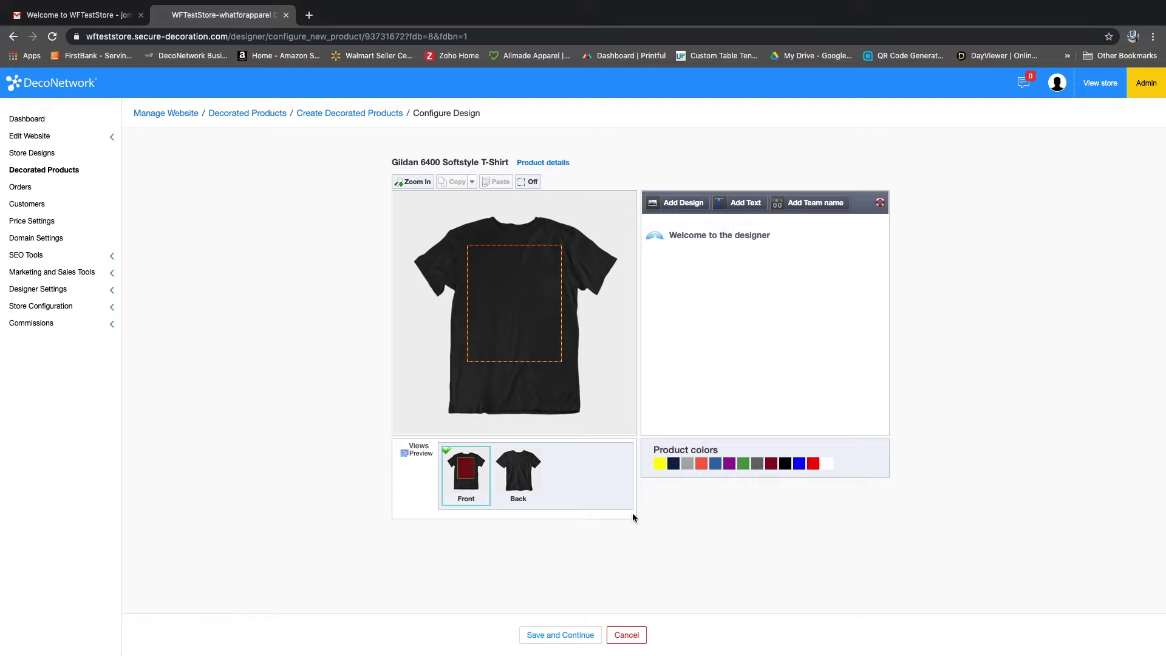
pyautogui.click(673, 207)
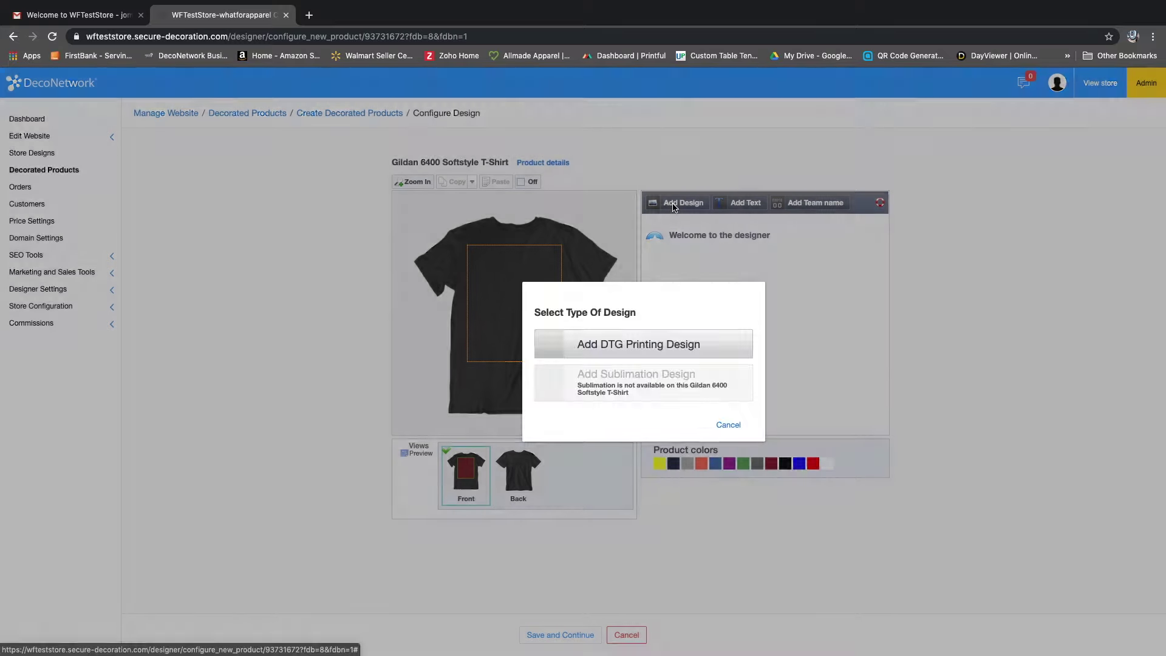
pyautogui.click(636, 342)
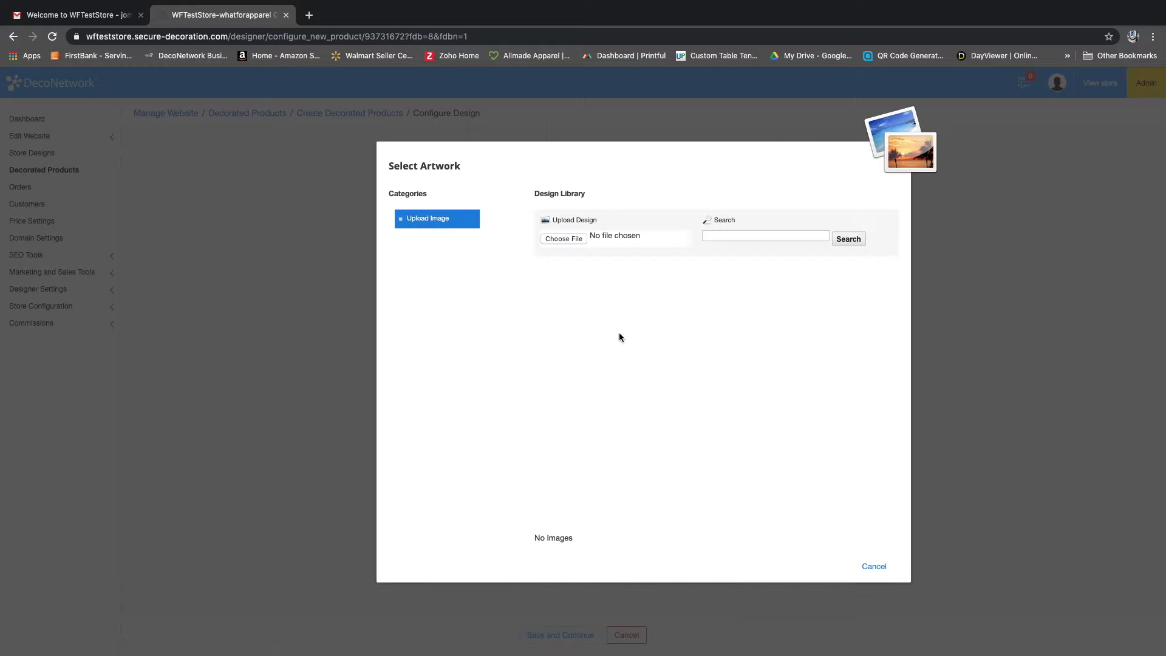
# - Upload "logo 2_black bg.png" from Dropbox's What For Apparel logo folder, subfolder logo 2, as the artwork and declare permission to use it
pyautogui.click(563, 239)
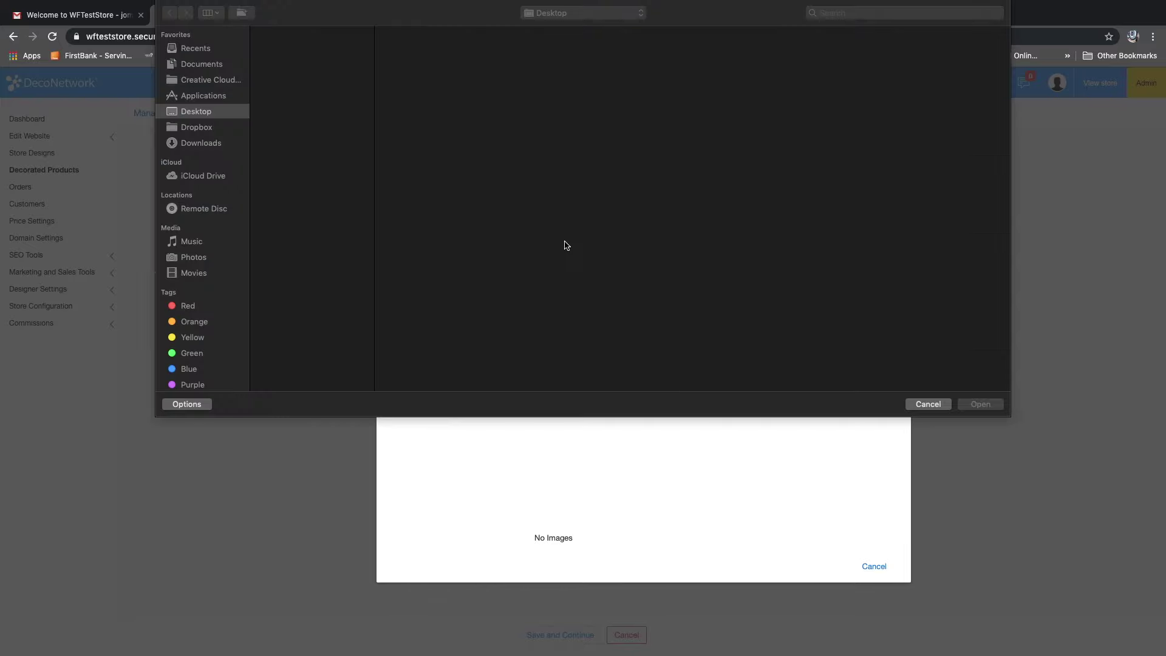
pyautogui.click(199, 129)
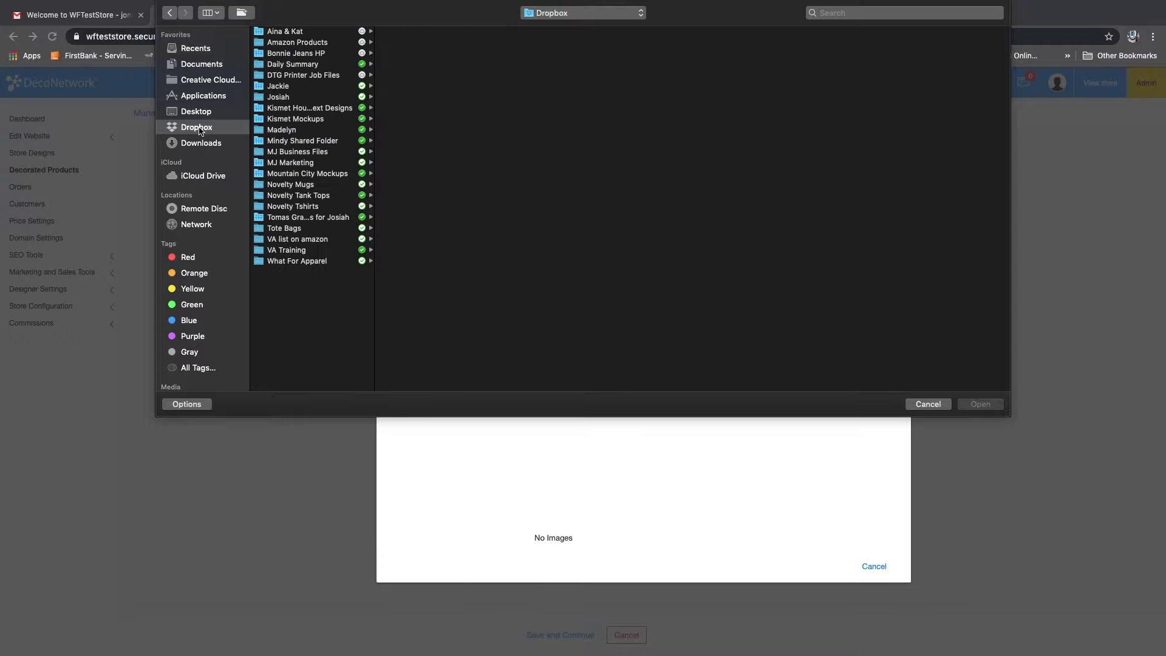
pyautogui.click(314, 264)
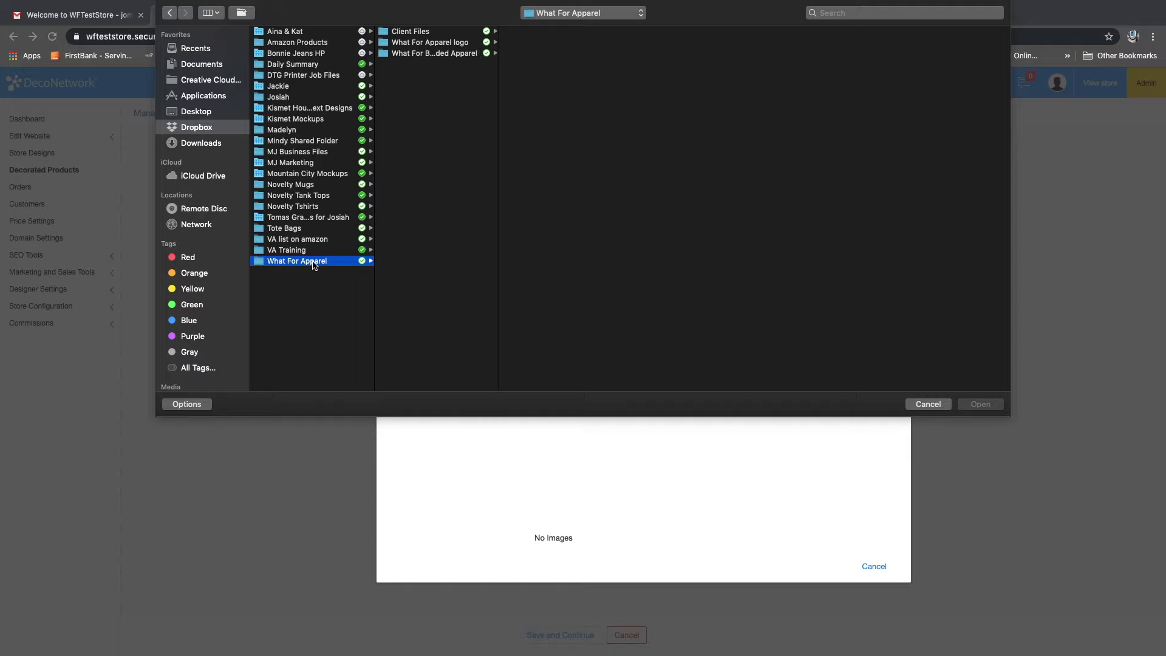
pyautogui.click(457, 43)
pyautogui.click(523, 55)
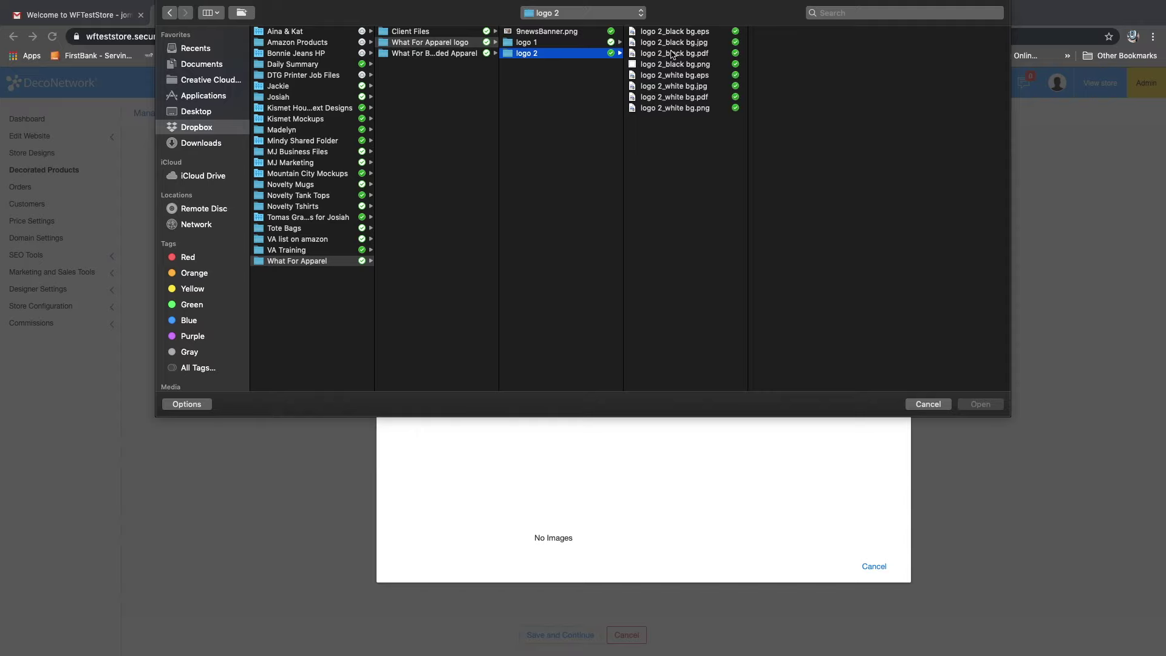
pyautogui.click(677, 64)
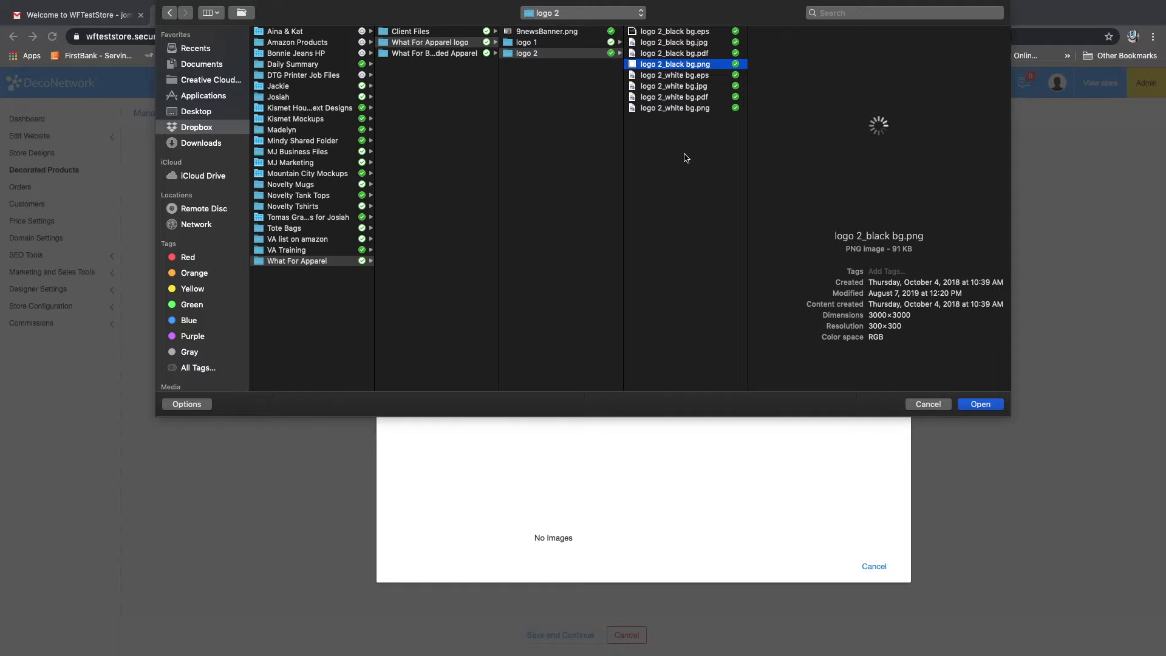
pyautogui.click(979, 405)
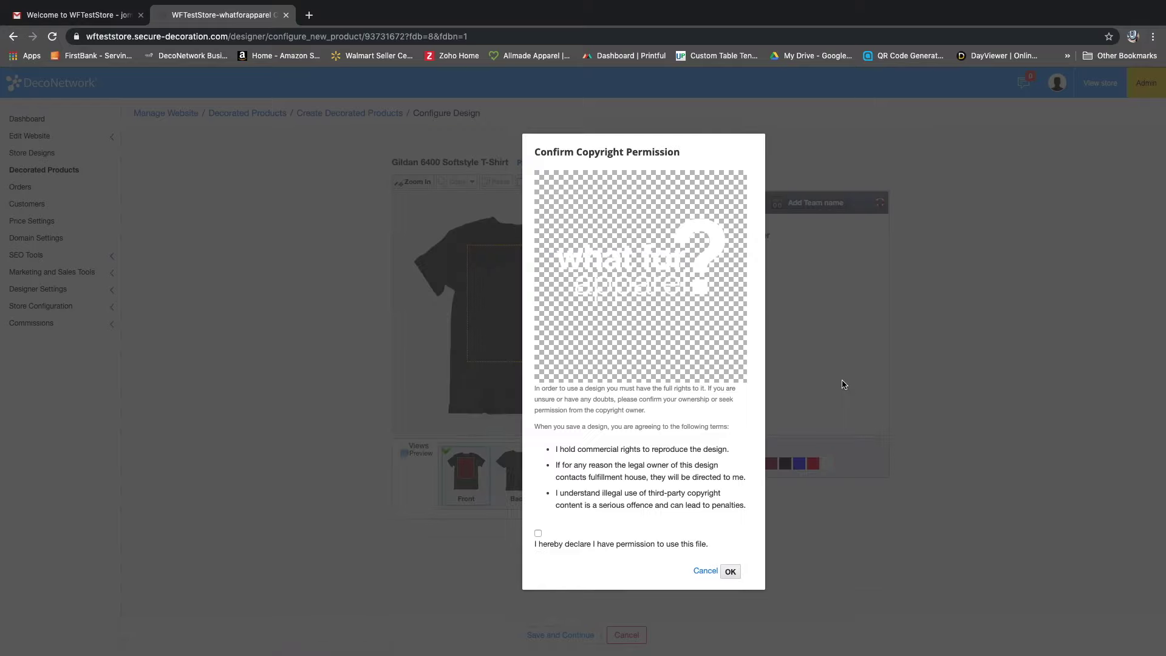
pyautogui.click(538, 534)
pyautogui.click(730, 573)
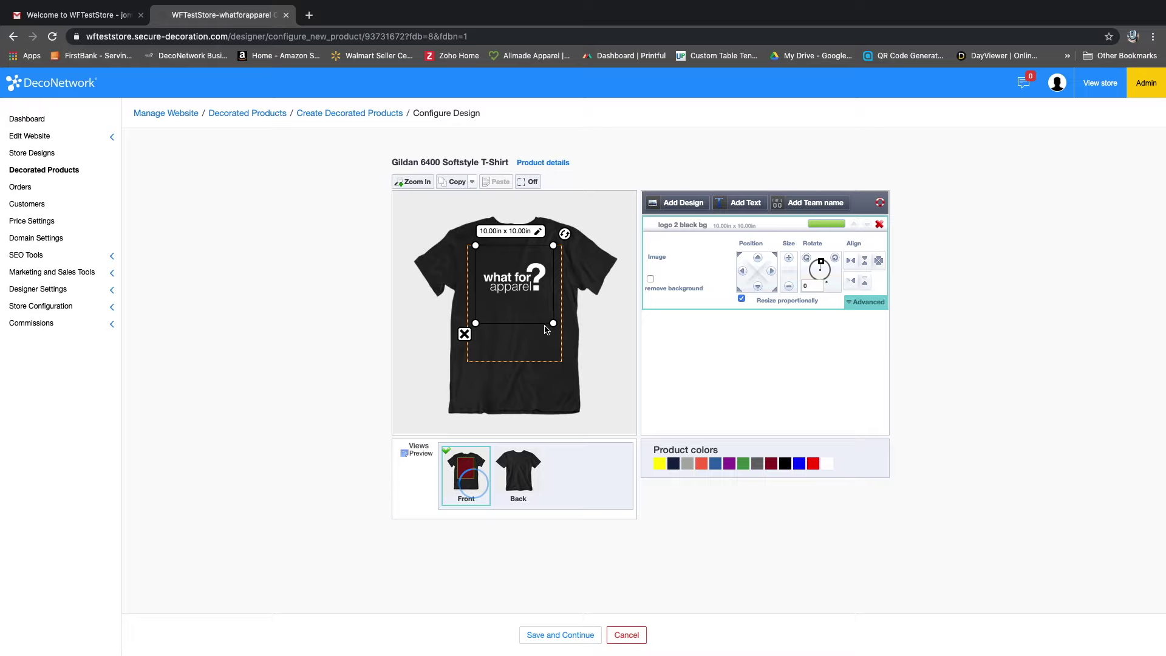
# - Enlarge the logo on the shirt front to about 12.19 x 12.19 in and check the shirt's back view before returning to the front
pyautogui.moveTo(551, 324)
pyautogui.mouseDown()
pyautogui.moveTo(574, 355)
pyautogui.moveTo(541, 320)
pyautogui.mouseUp()
pyautogui.click(526, 476)
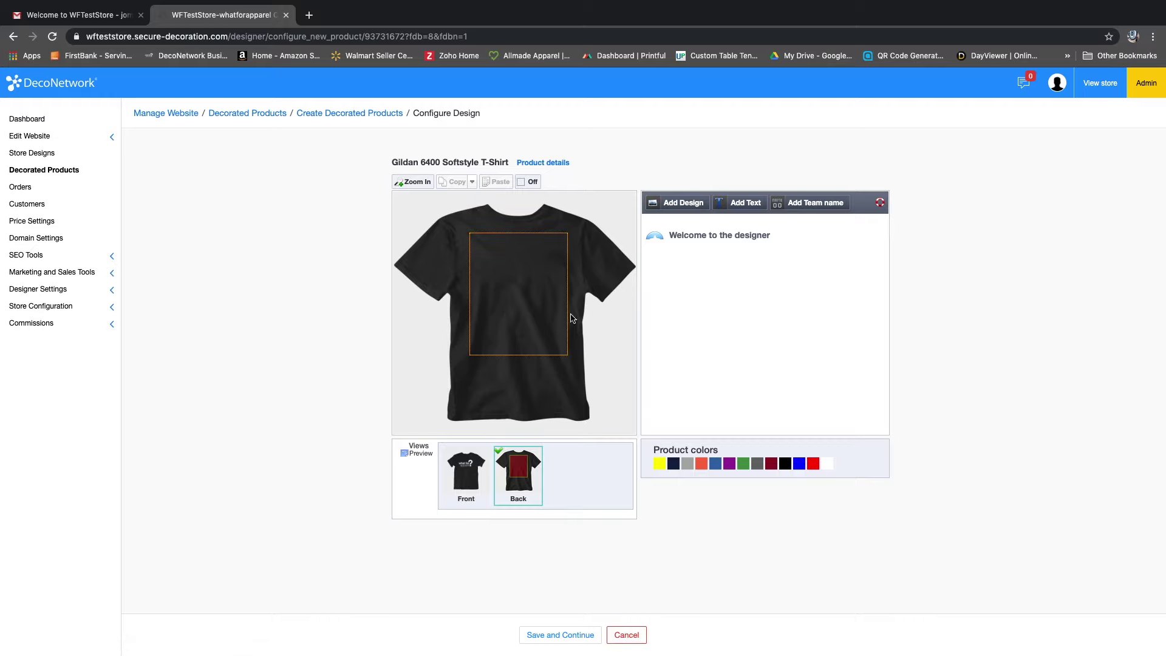
pyautogui.click(474, 469)
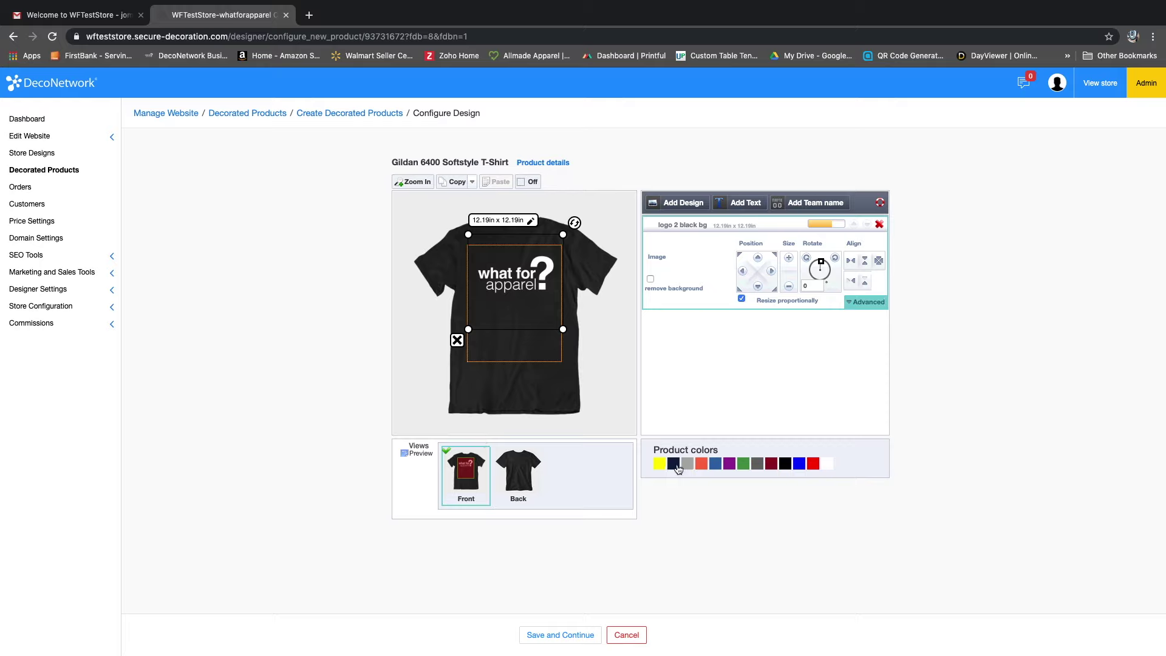
# - Preview the logo on the shirt in dark grey, dark red, light blue, black and royal blue
pyautogui.click(759, 465)
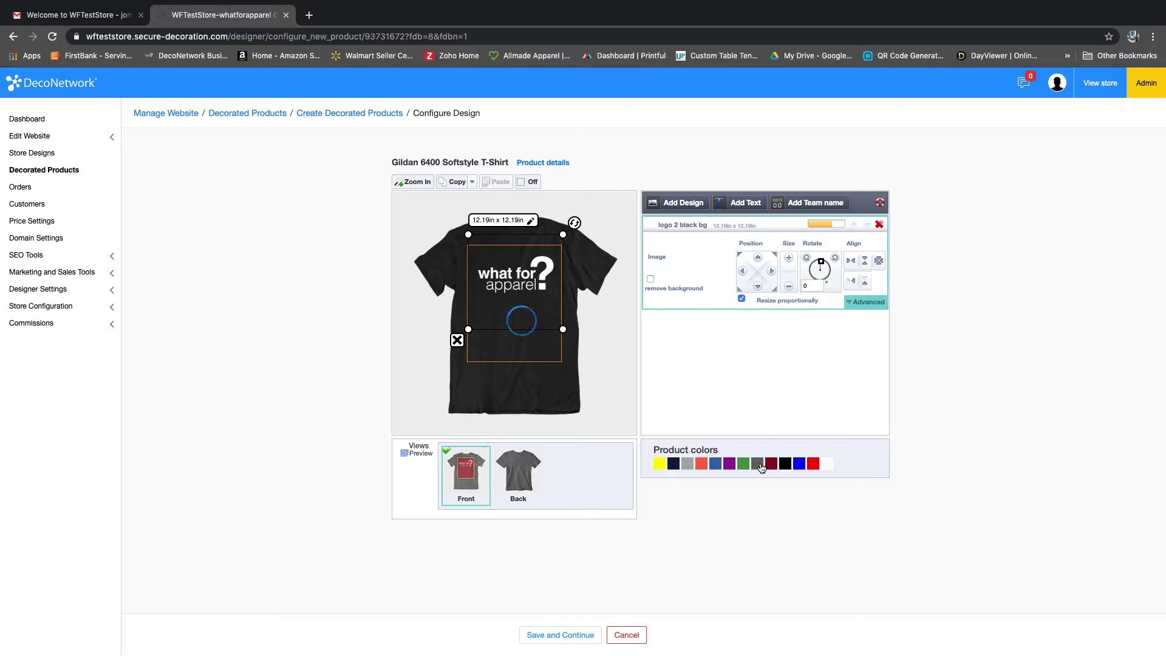
pyautogui.click(771, 464)
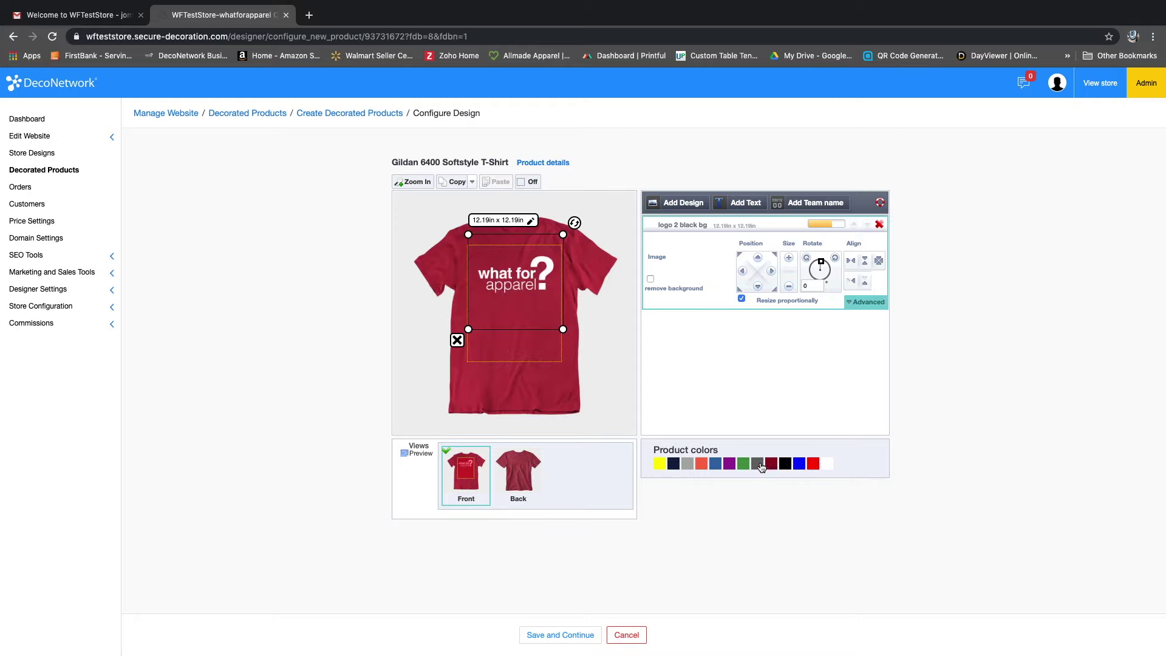
pyautogui.click(717, 464)
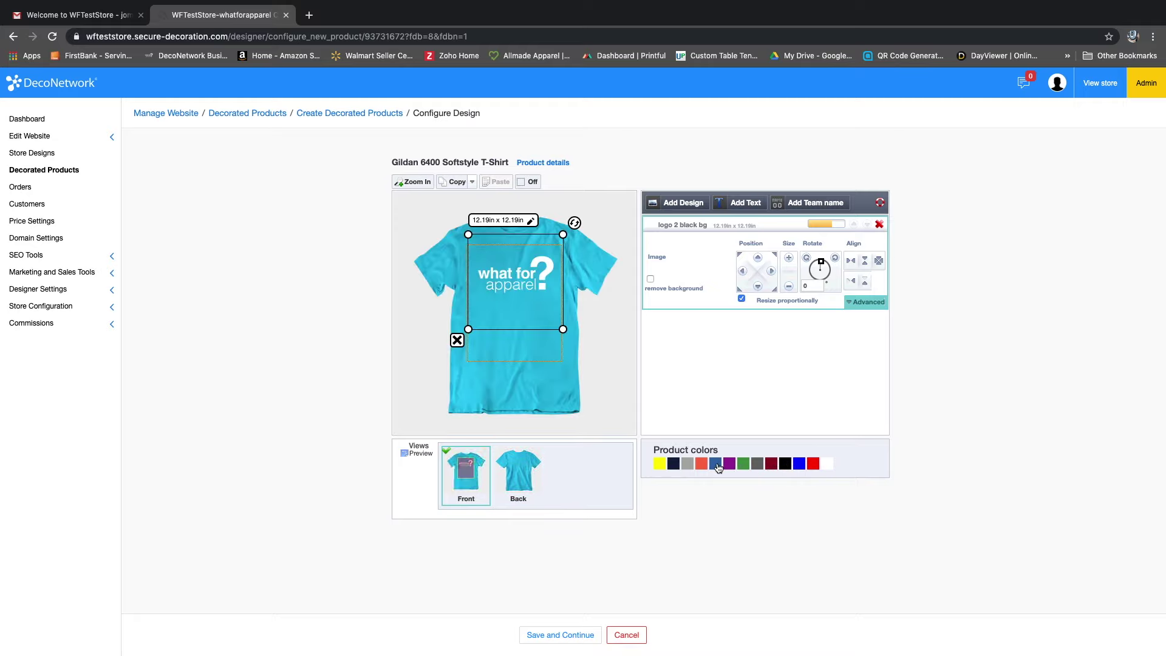
pyautogui.click(788, 465)
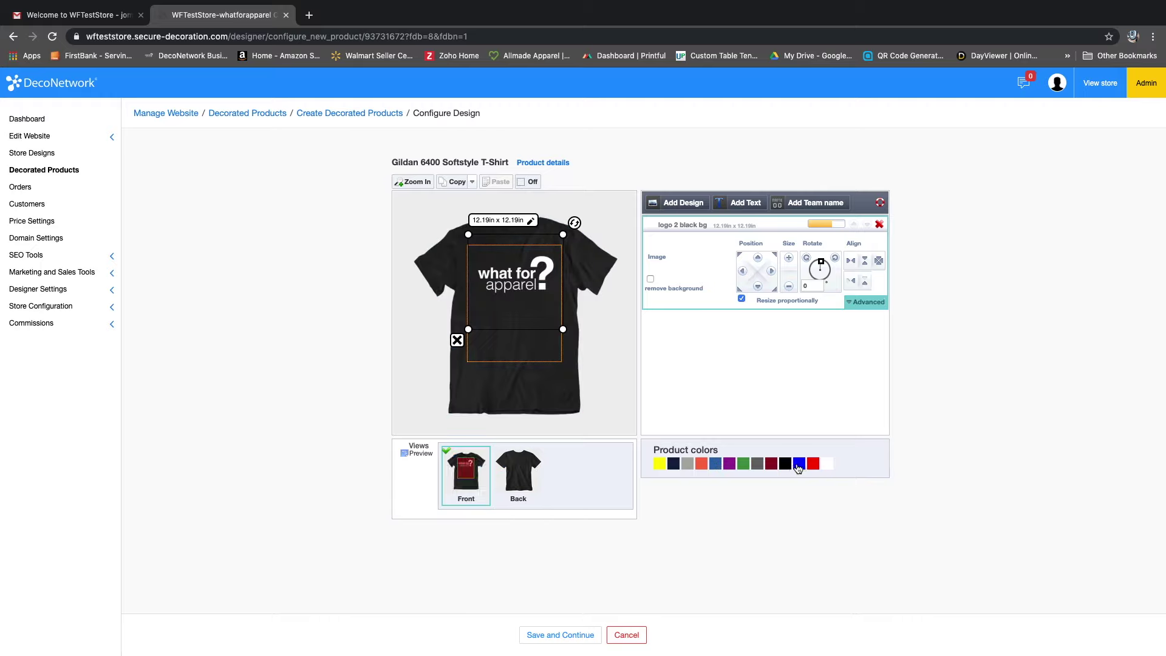
pyautogui.click(799, 466)
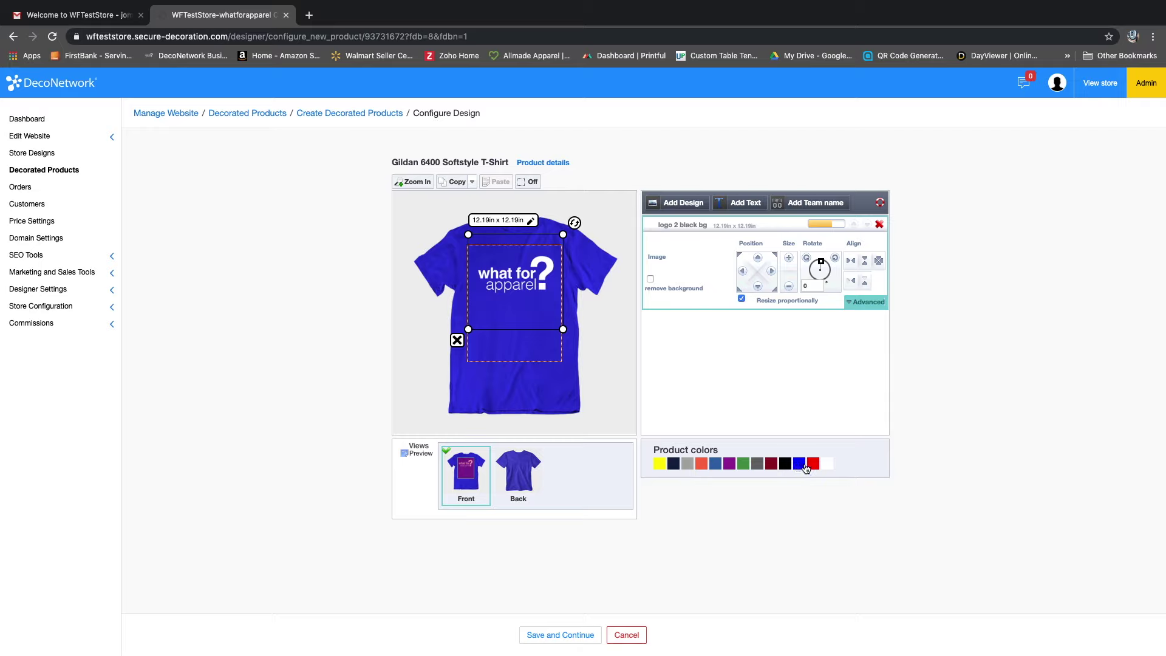
# - Save the design with the shirt shown in navy and name the decorated product "What For? Apparel Logo T-Shirt"
pyautogui.click(673, 464)
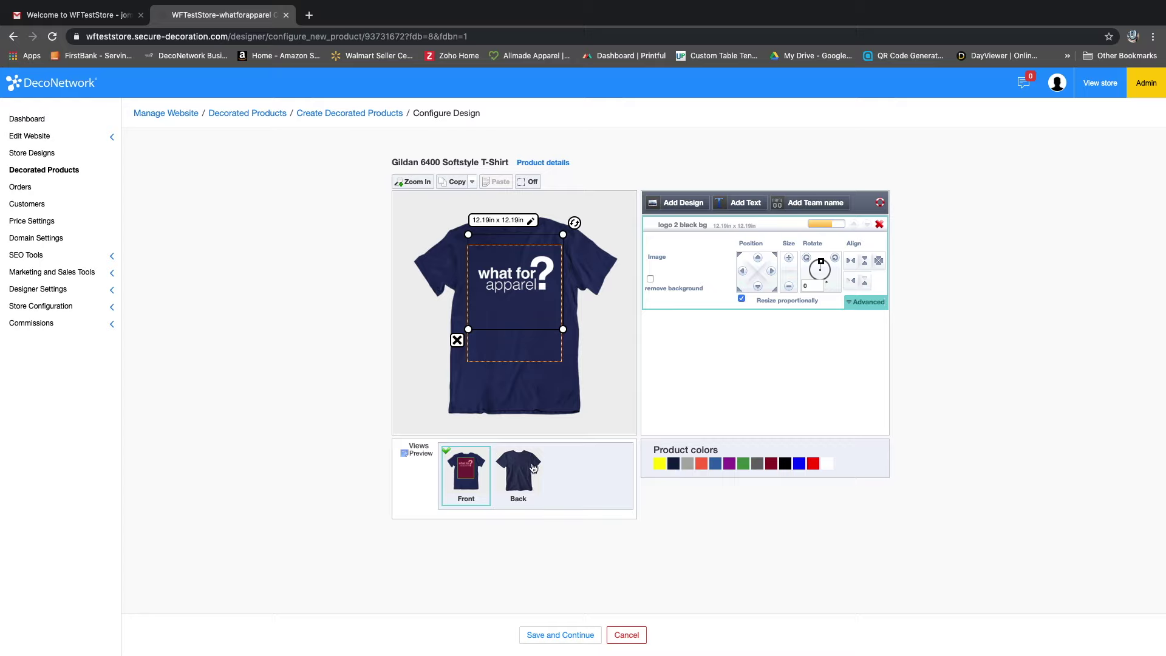
pyautogui.click(570, 638)
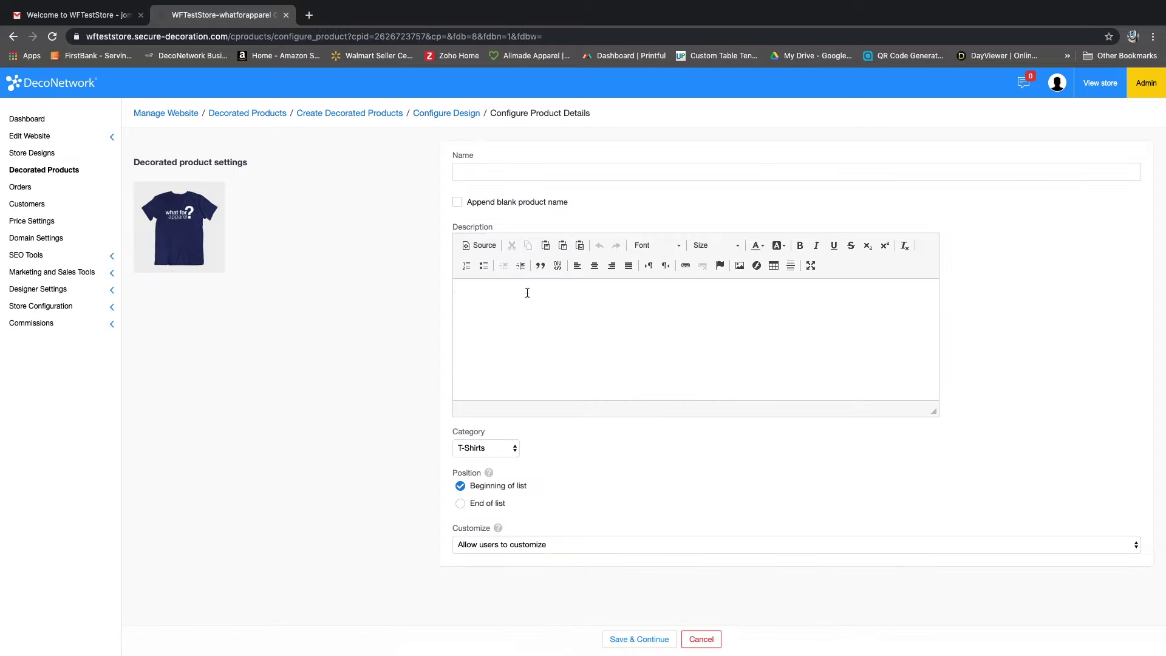
pyautogui.click(463, 173)
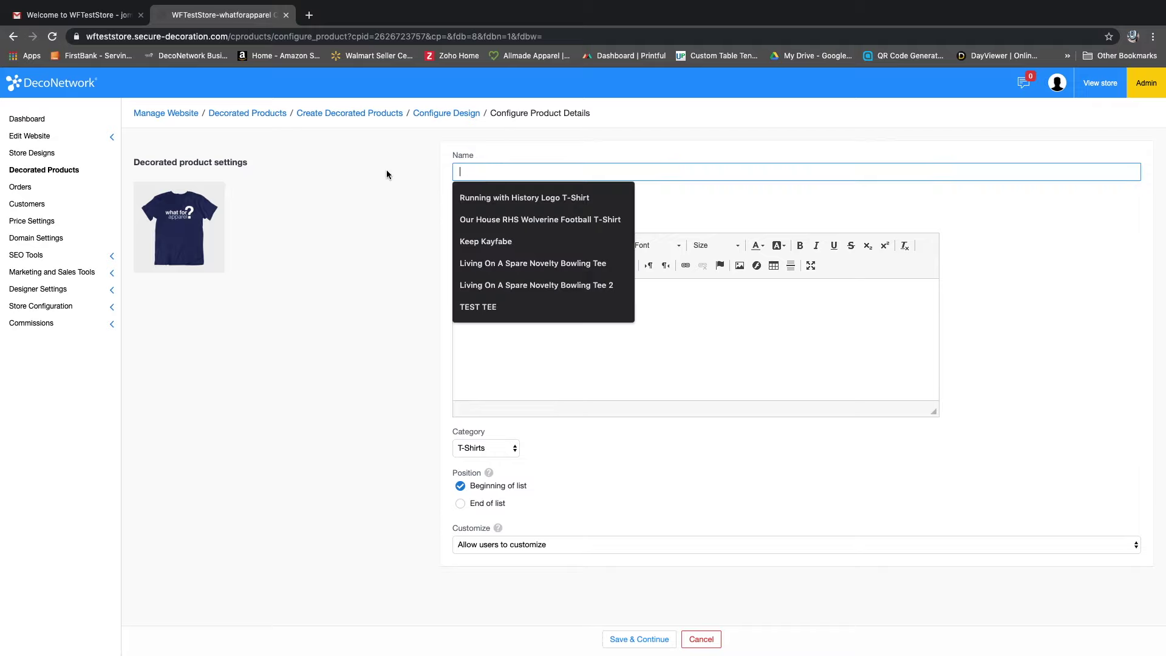
pyautogui.write('What For? Apparel Logo T-Shirt')
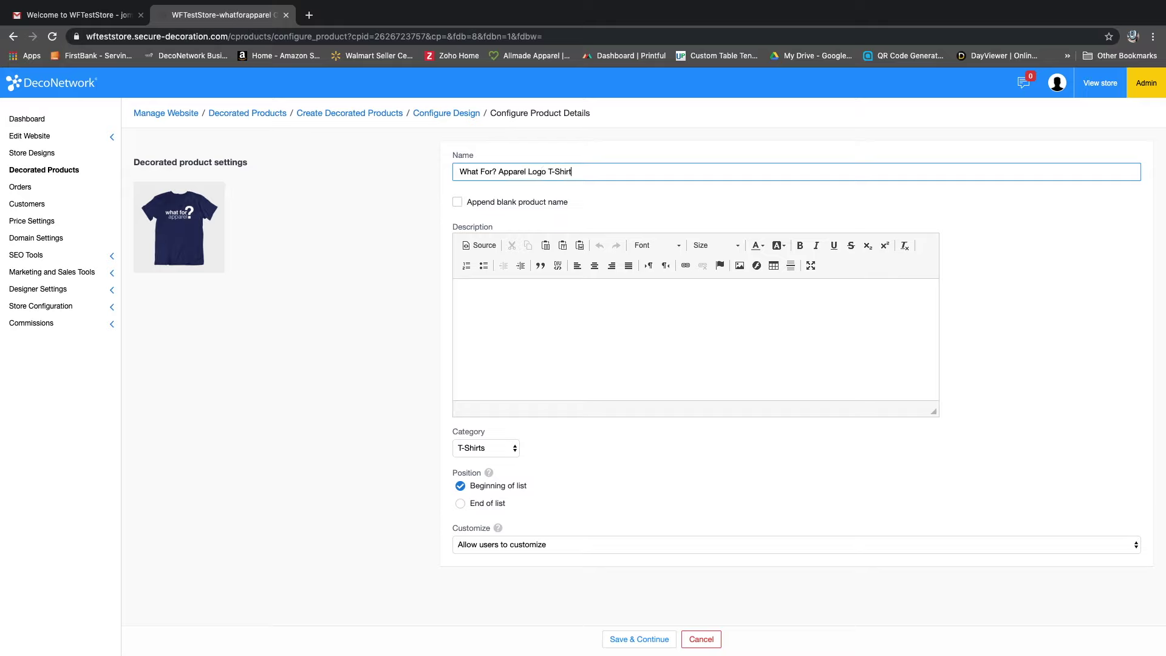
pyautogui.click(538, 290)
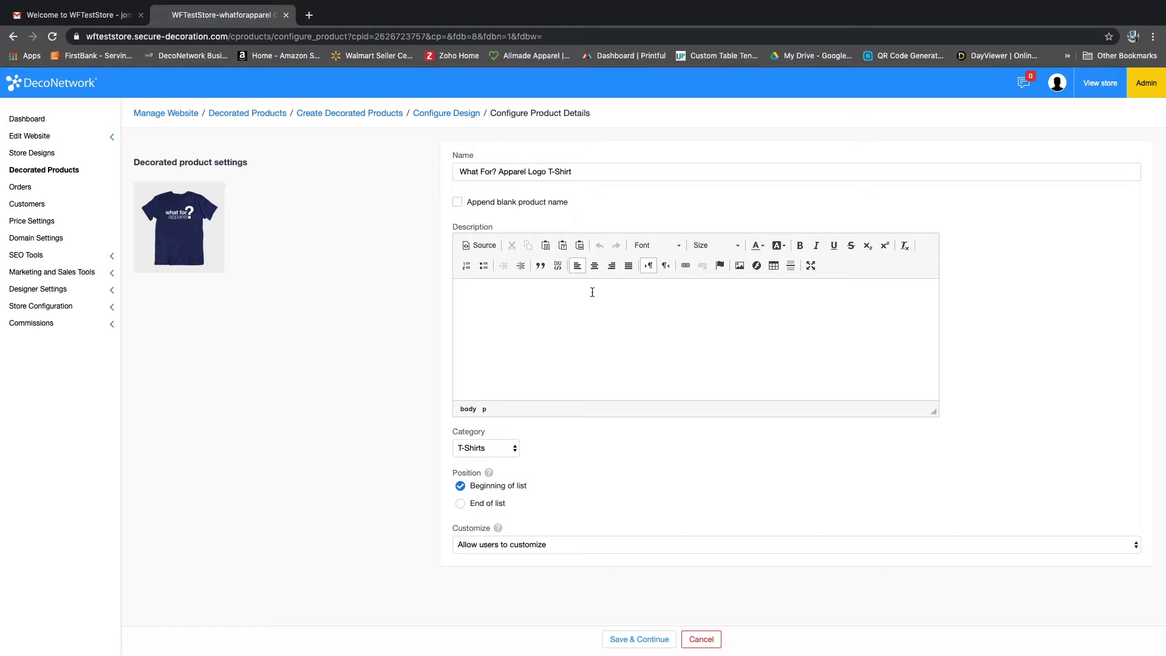
# - Keep the product in the T-Shirts category, don't allow users to customize it, and save the product details
pyautogui.click(464, 450)
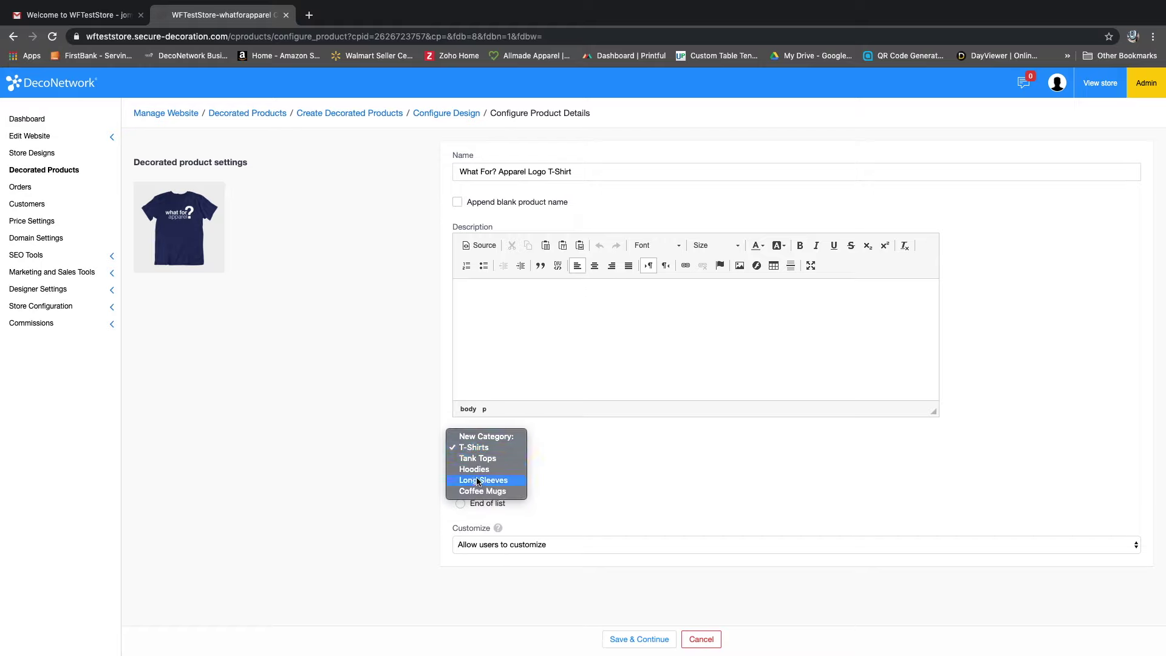
pyautogui.click(477, 448)
pyautogui.click(602, 453)
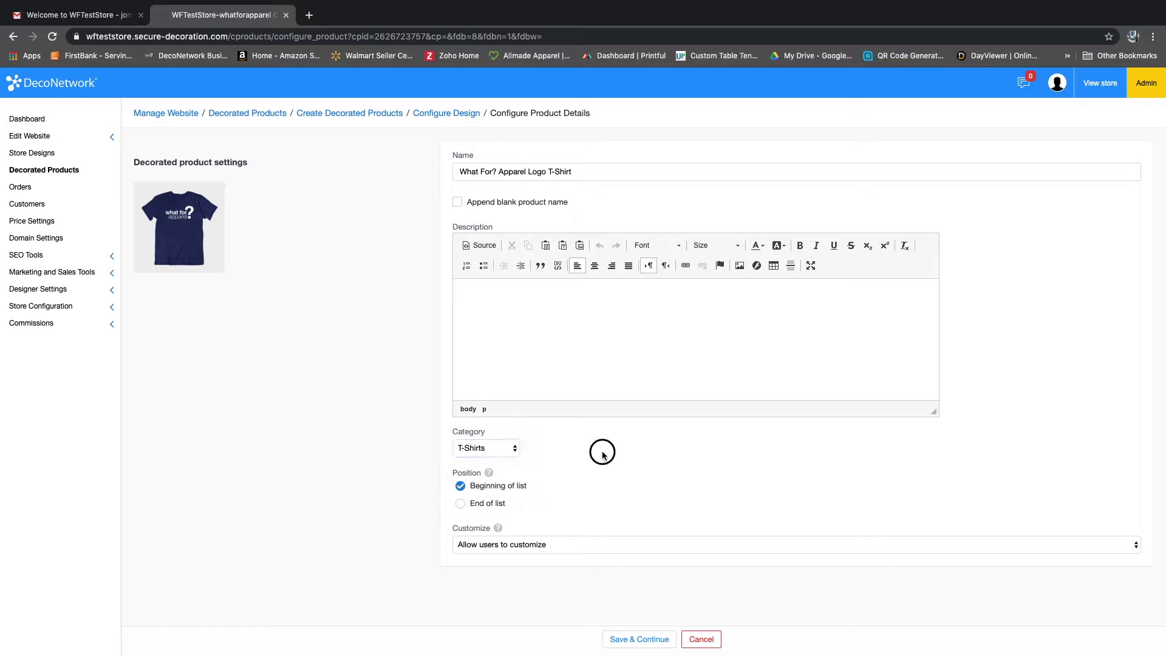
pyautogui.click(515, 544)
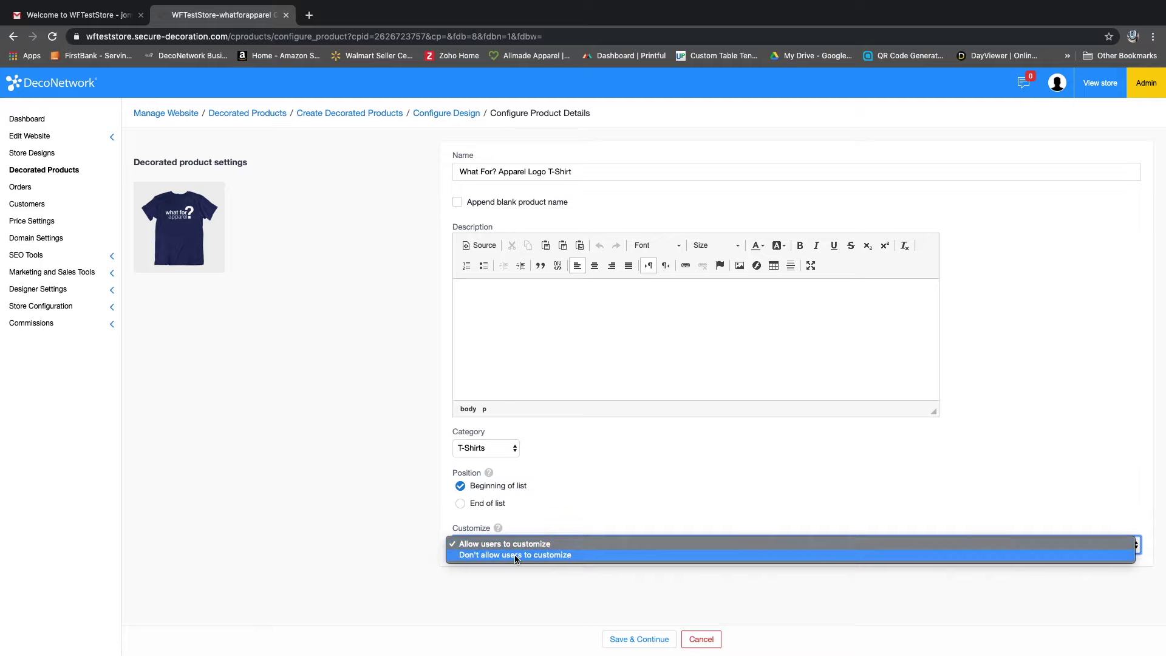
pyautogui.click(512, 555)
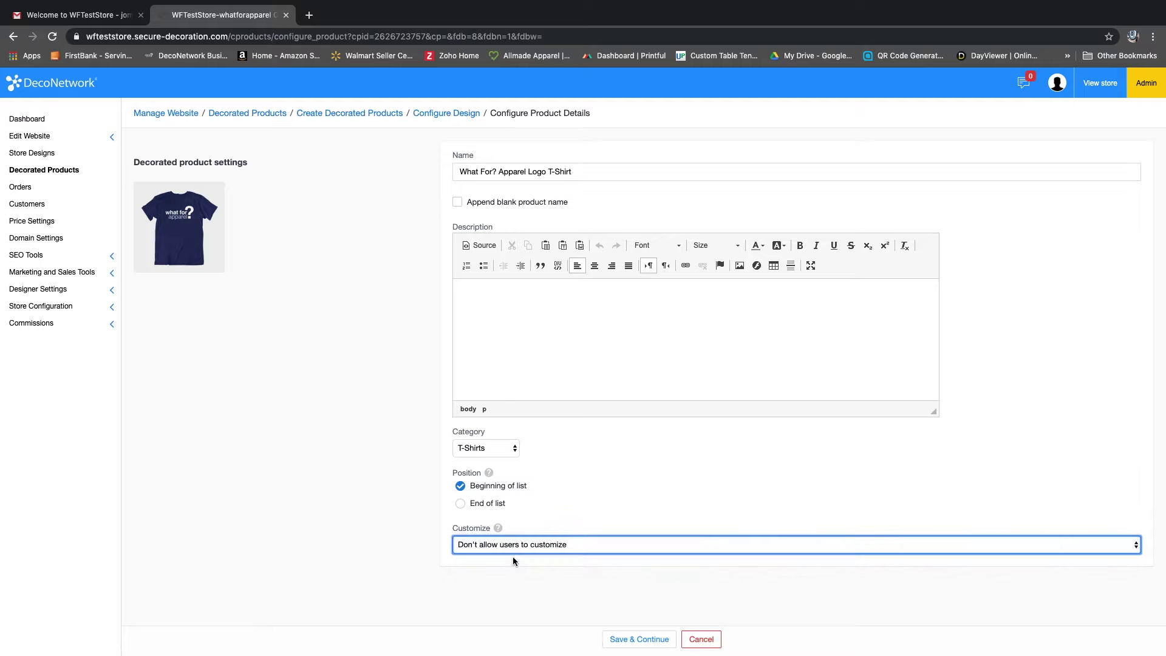
pyautogui.click(500, 591)
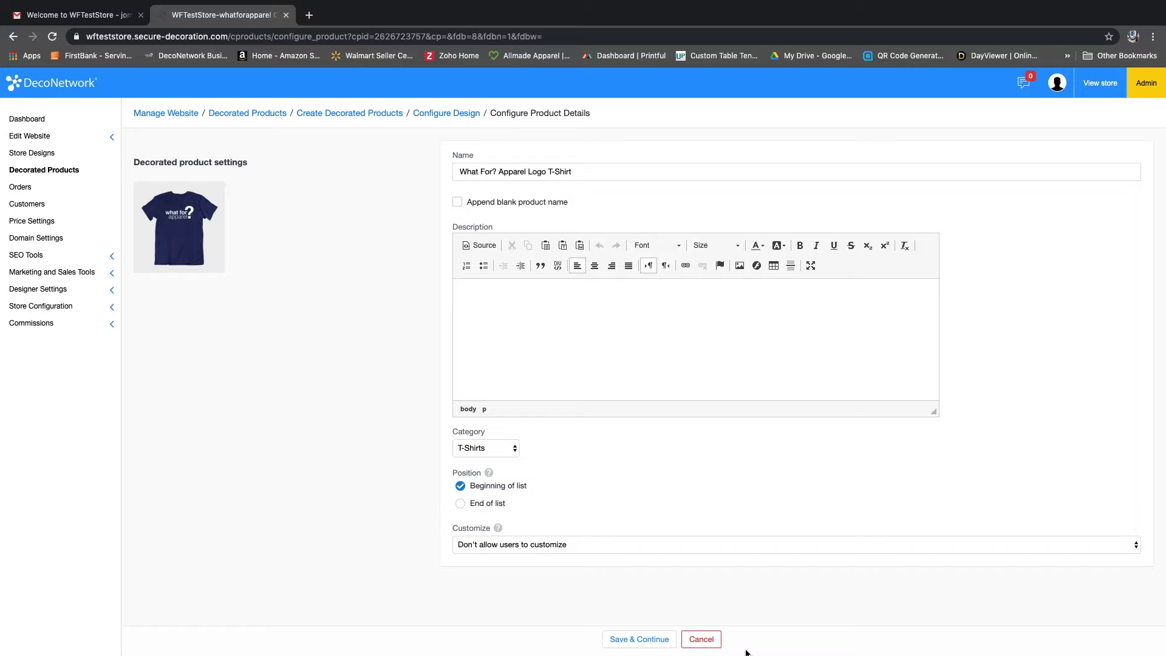
pyautogui.click(655, 645)
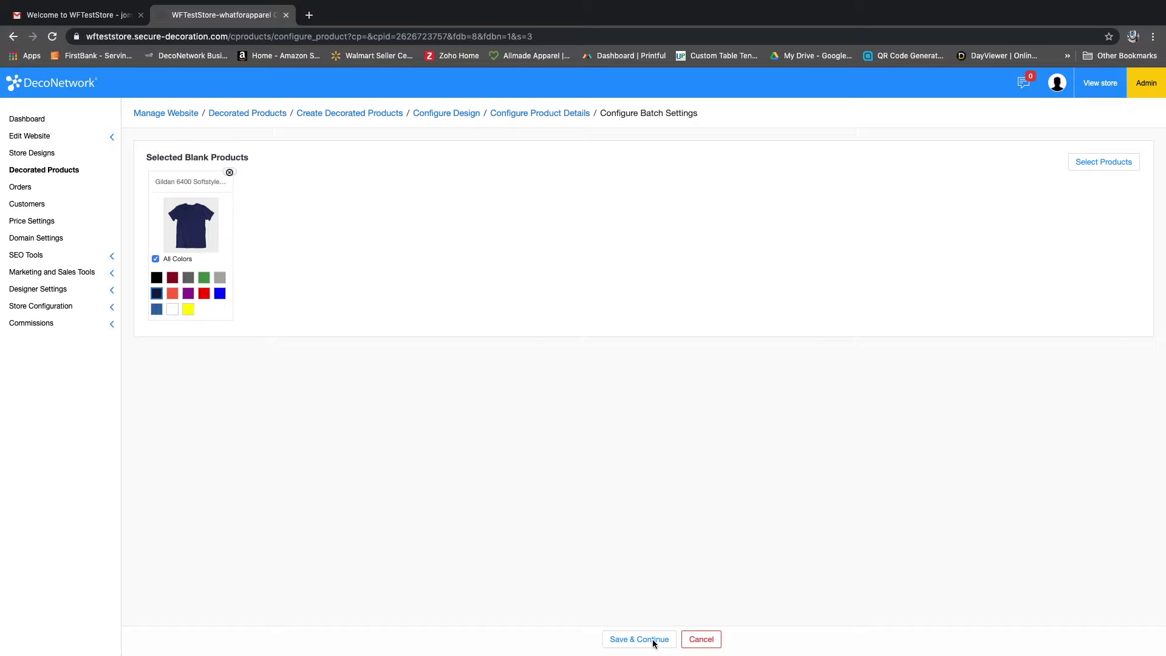
# - Limit the Gildan 6400 T-Shirt to black, dark red, dark grey and navy, with black as its default color
pyautogui.moveTo(613, 653)
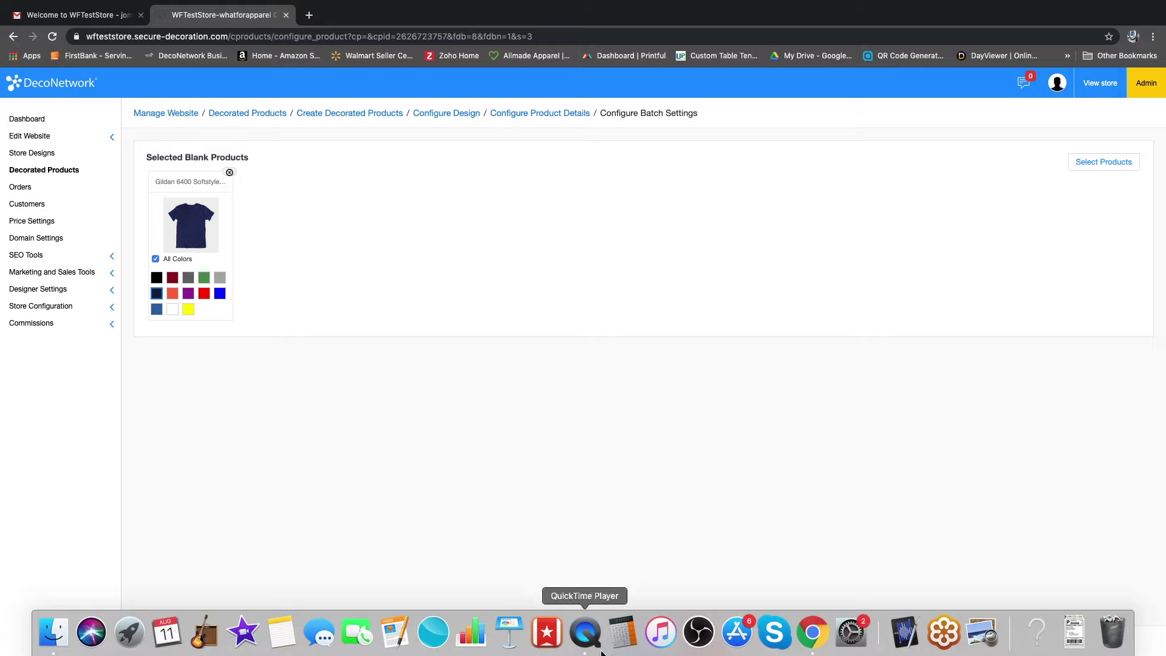
pyautogui.click(156, 259)
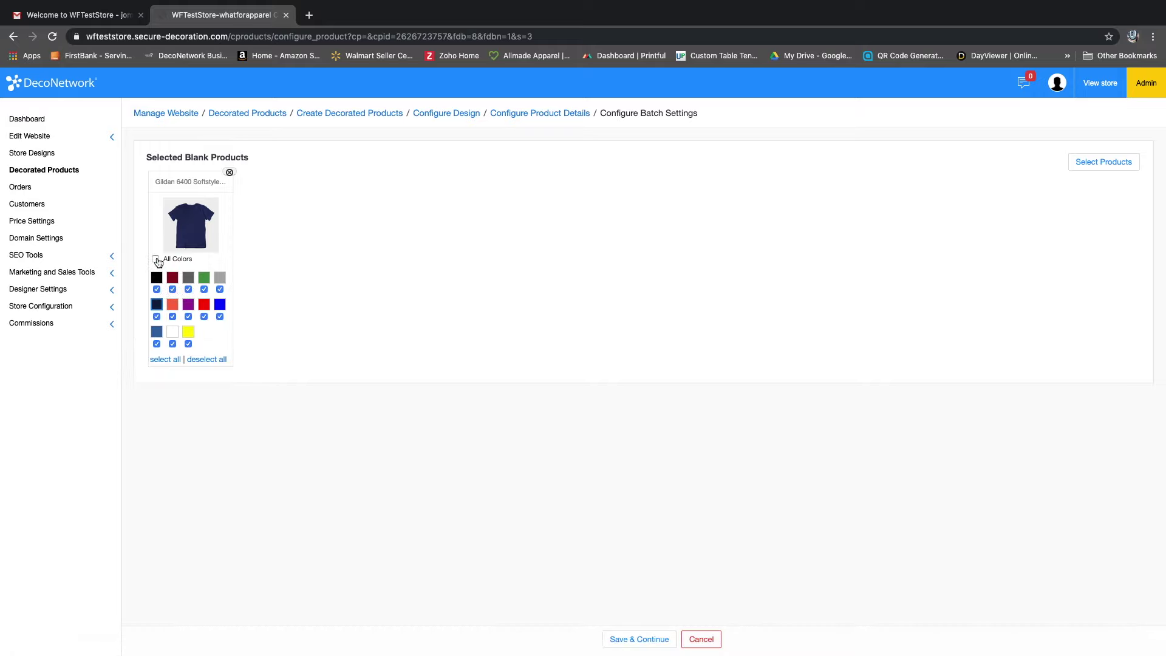
pyautogui.click(201, 359)
pyautogui.click(156, 290)
pyautogui.click(189, 290)
pyautogui.click(188, 279)
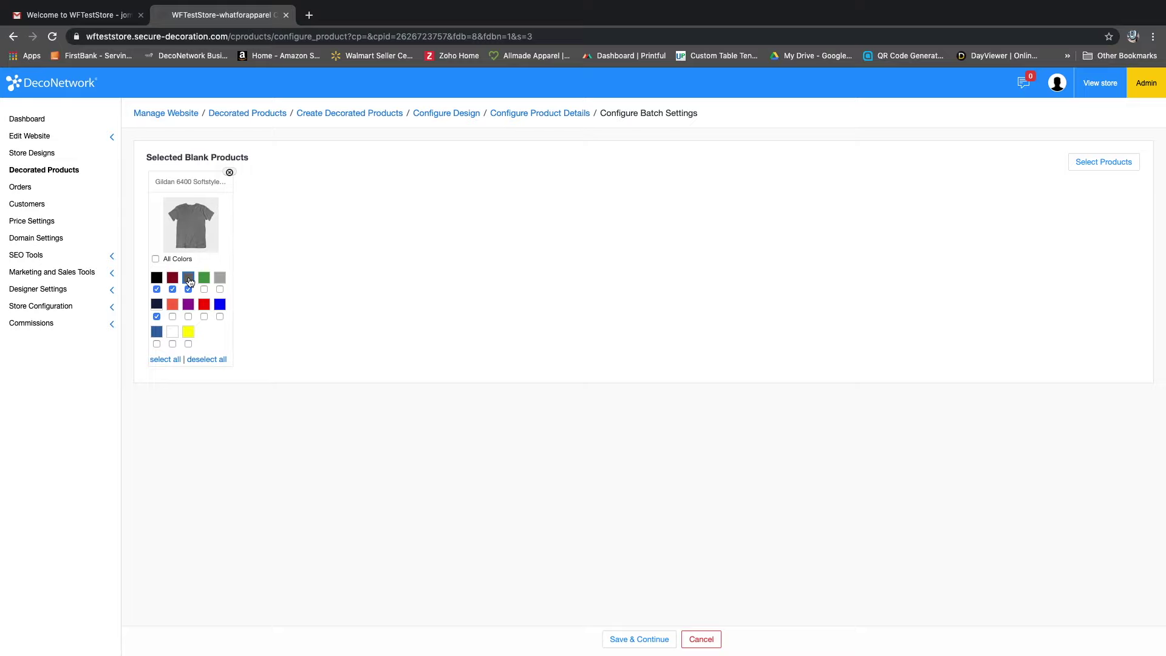
pyautogui.click(188, 289)
pyautogui.click(187, 289)
pyautogui.click(158, 279)
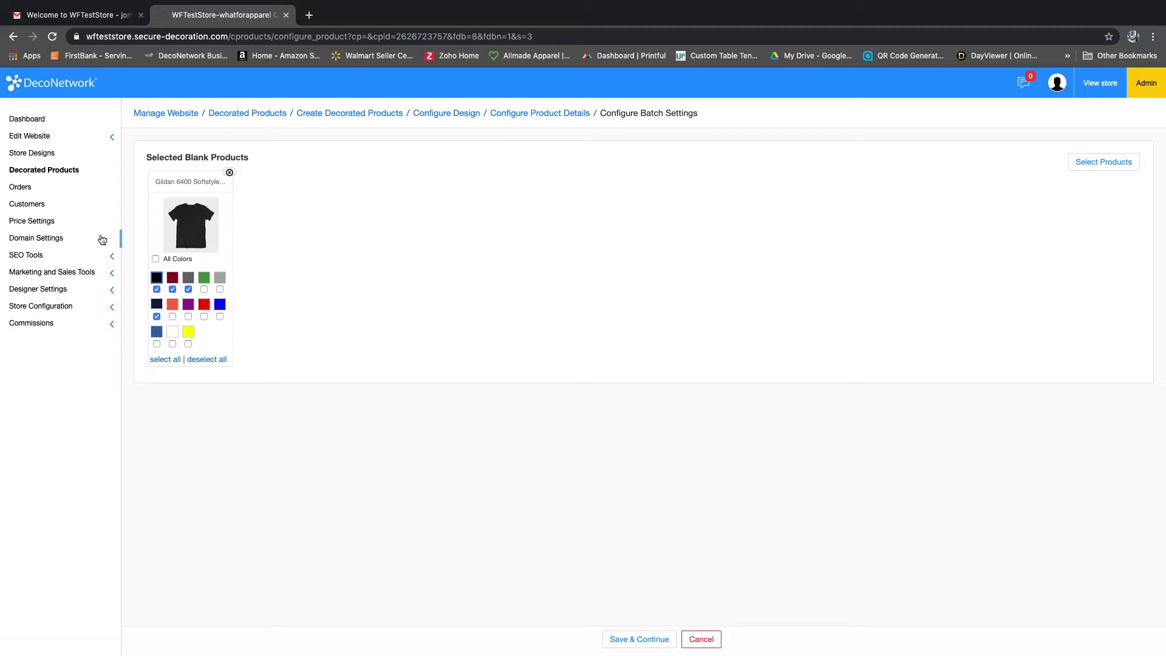
# - Add the Unisex Long Sleeve T-Shirt, Unisex Fleece Pullover Hoodie and Unisex Tank Top to the selected blank products
pyautogui.click(1107, 166)
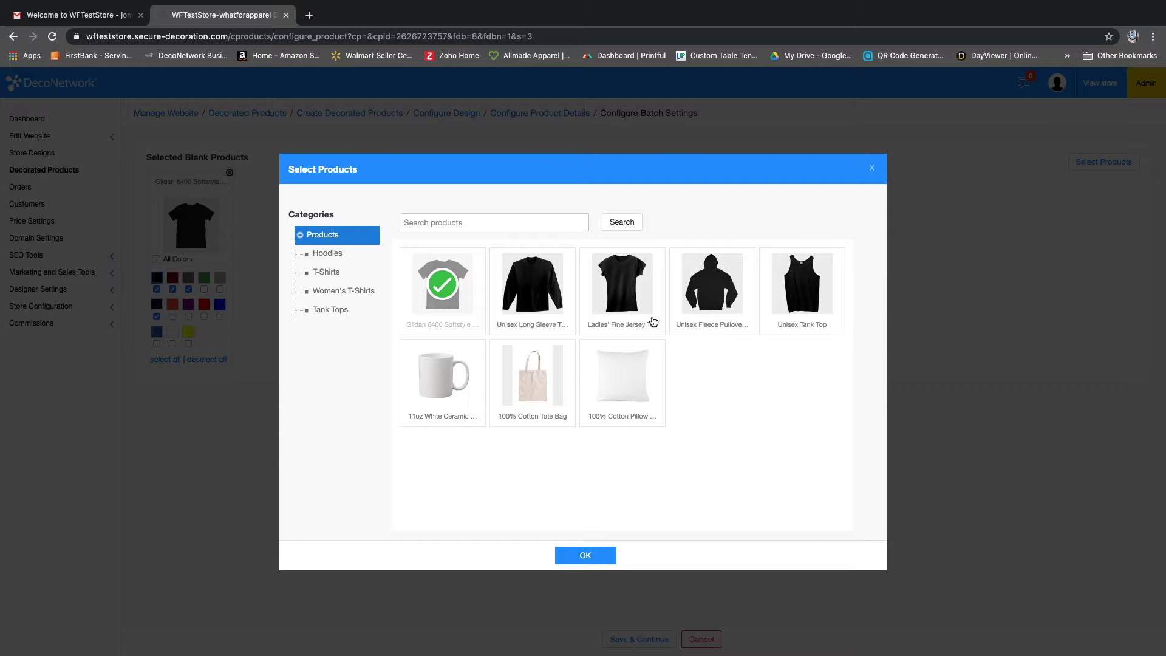
pyautogui.click(516, 321)
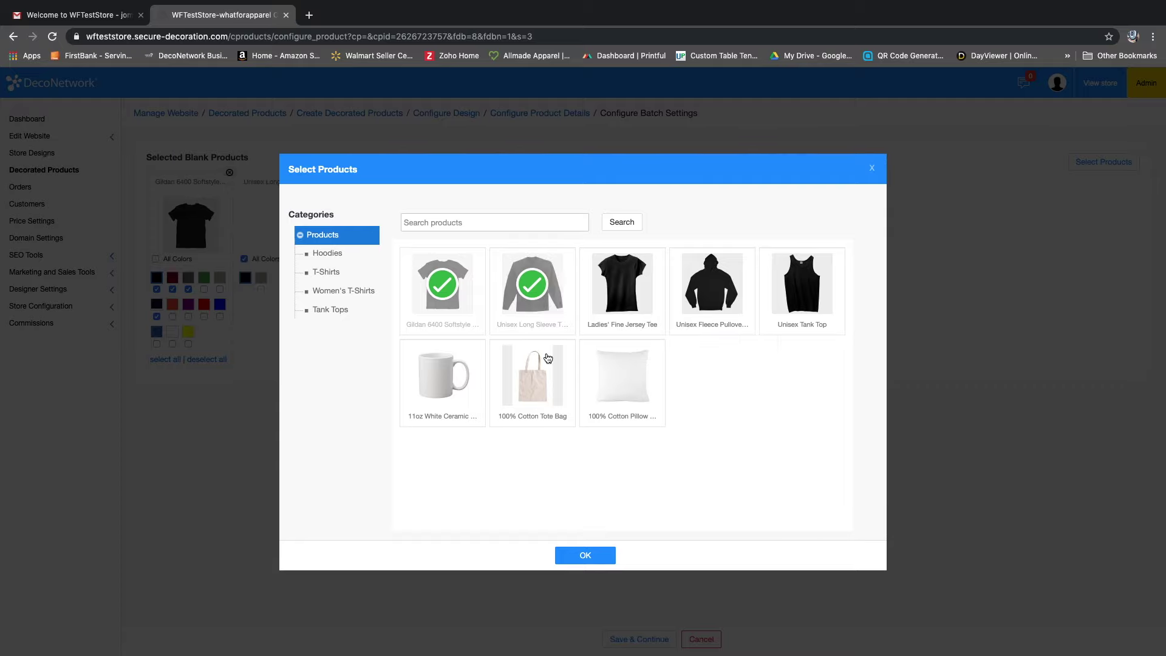
pyautogui.click(732, 304)
pyautogui.click(811, 292)
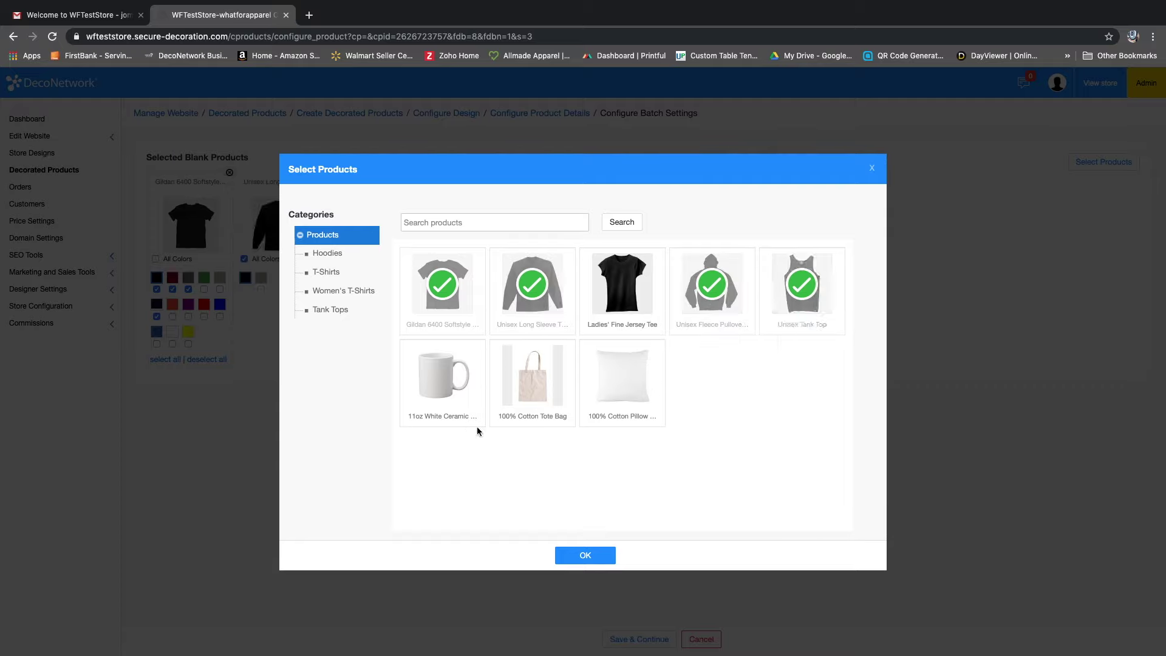
pyautogui.click(578, 562)
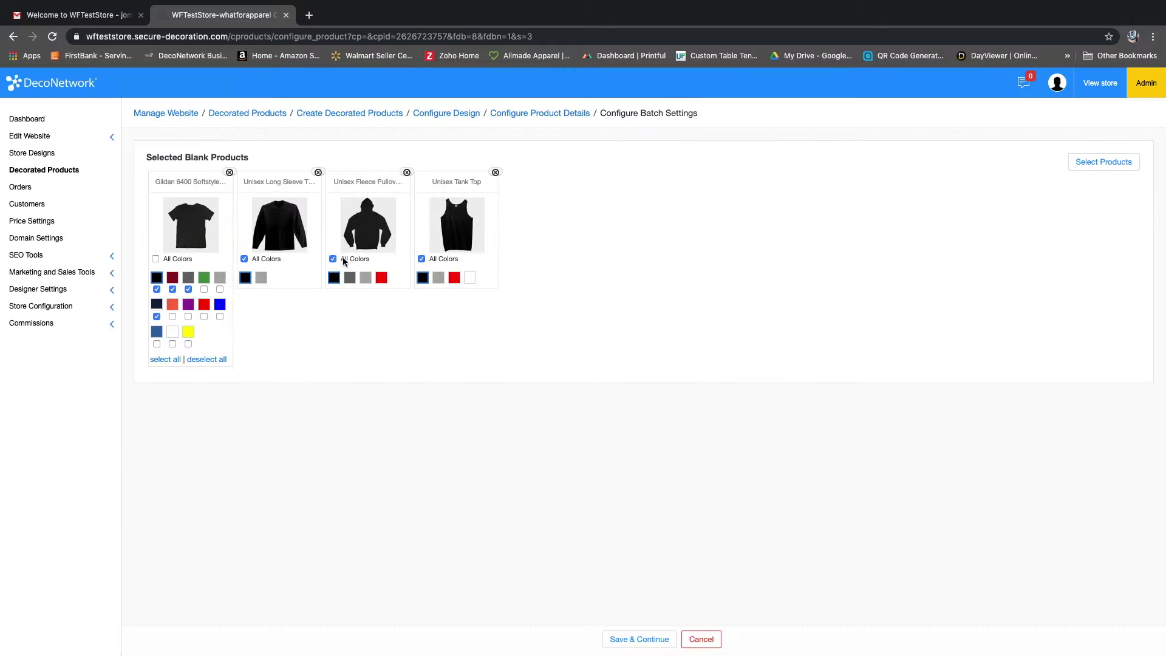
# - Limit the Unisex Fleece Pullover Hoodie to black and dark grey
pyautogui.click(359, 265)
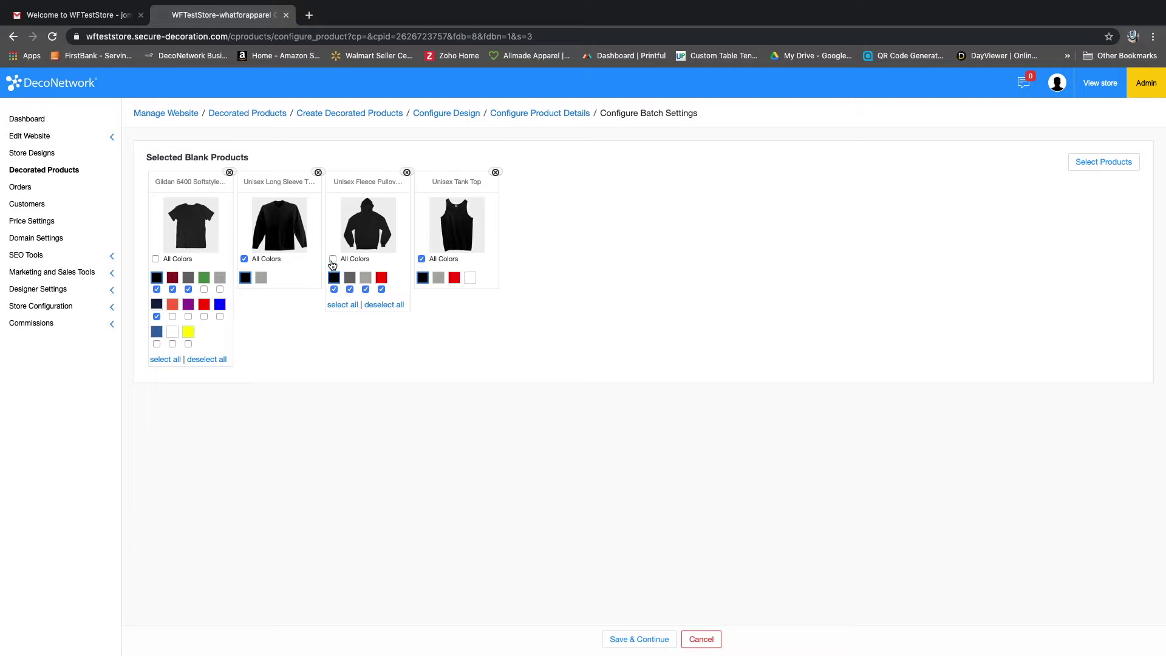
pyautogui.click(381, 304)
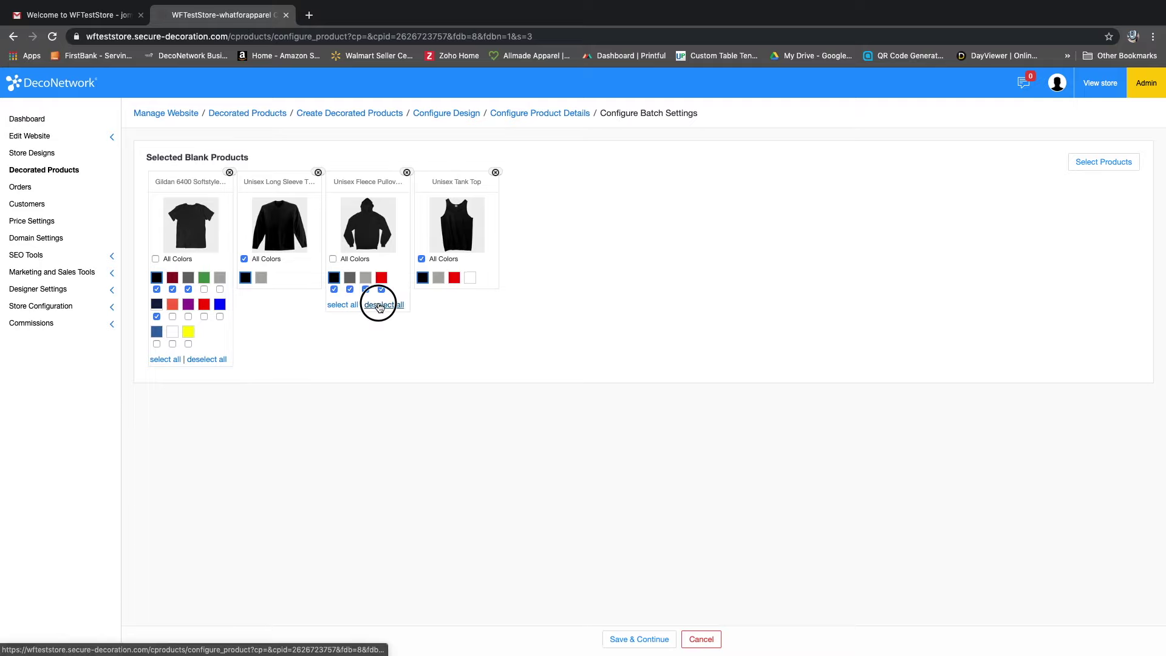
pyautogui.click(351, 290)
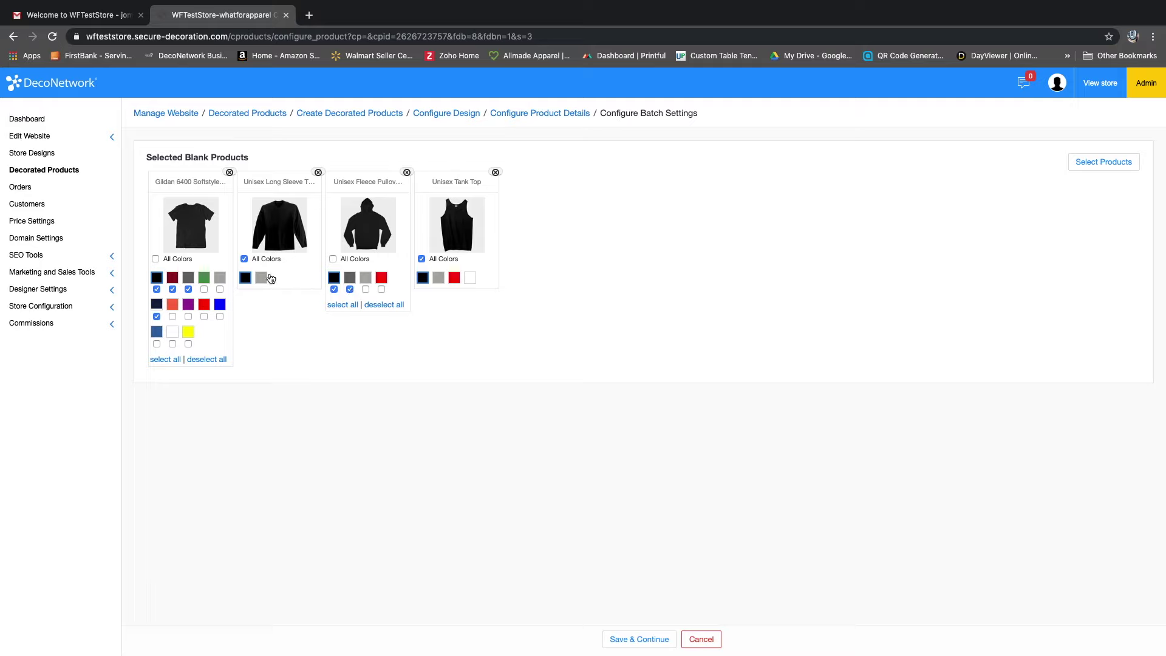
# - Limit the Unisex Tank Top to red and make red its default color
pyautogui.click(422, 259)
pyautogui.click(472, 305)
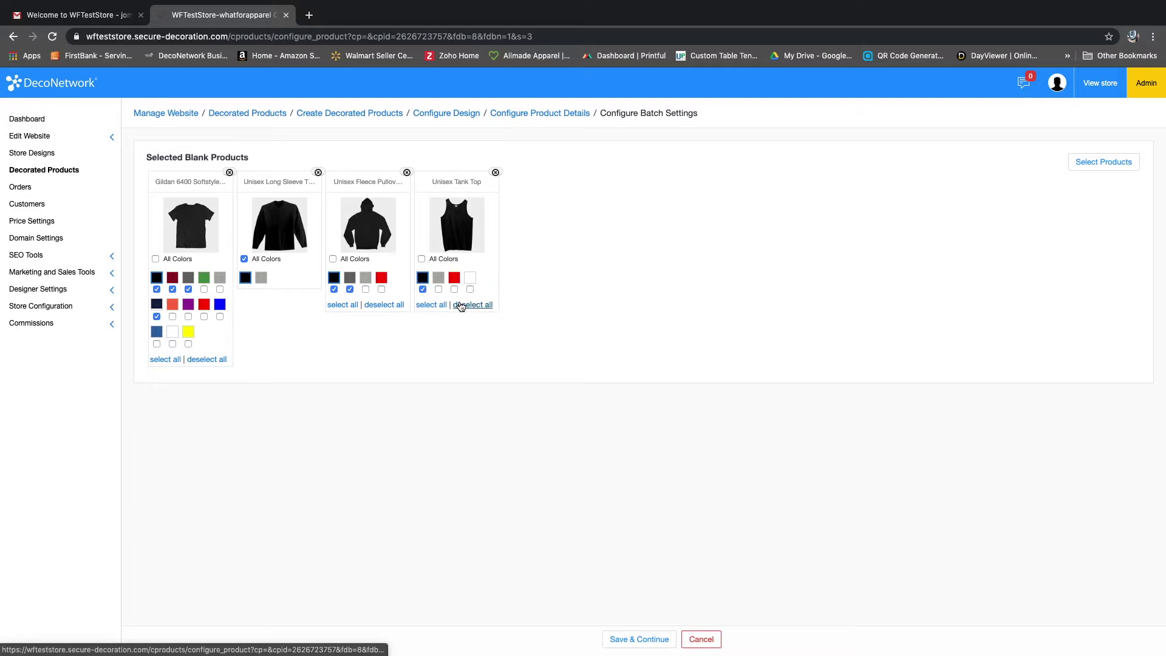
pyautogui.click(424, 290)
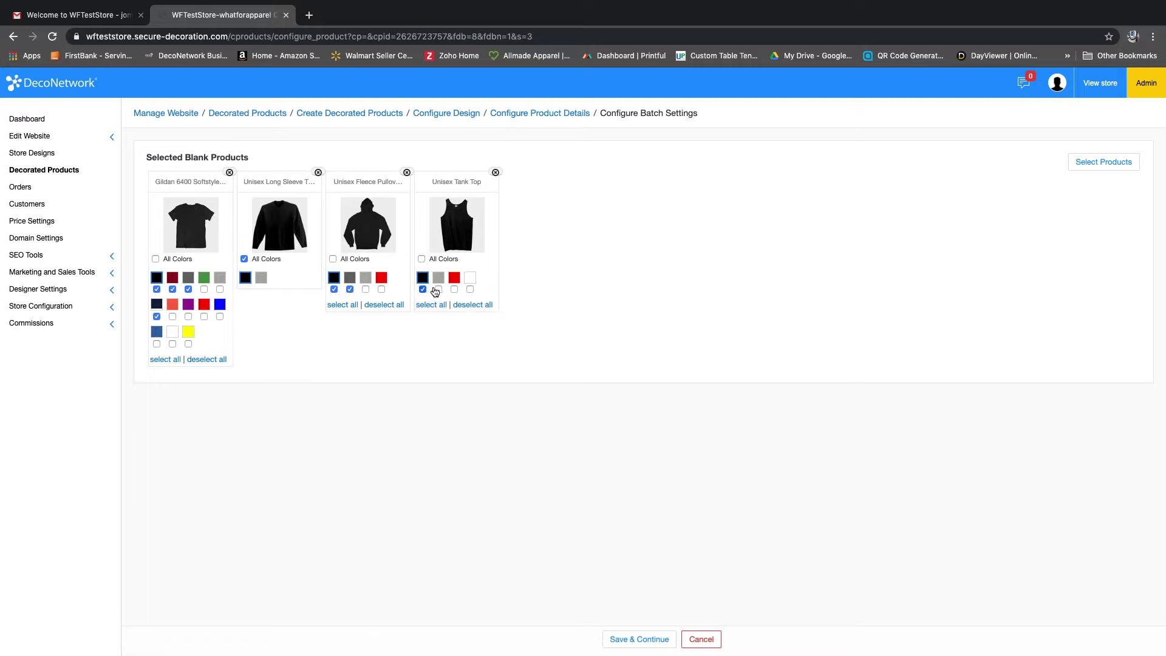
pyautogui.click(687, 118)
pyautogui.click(458, 281)
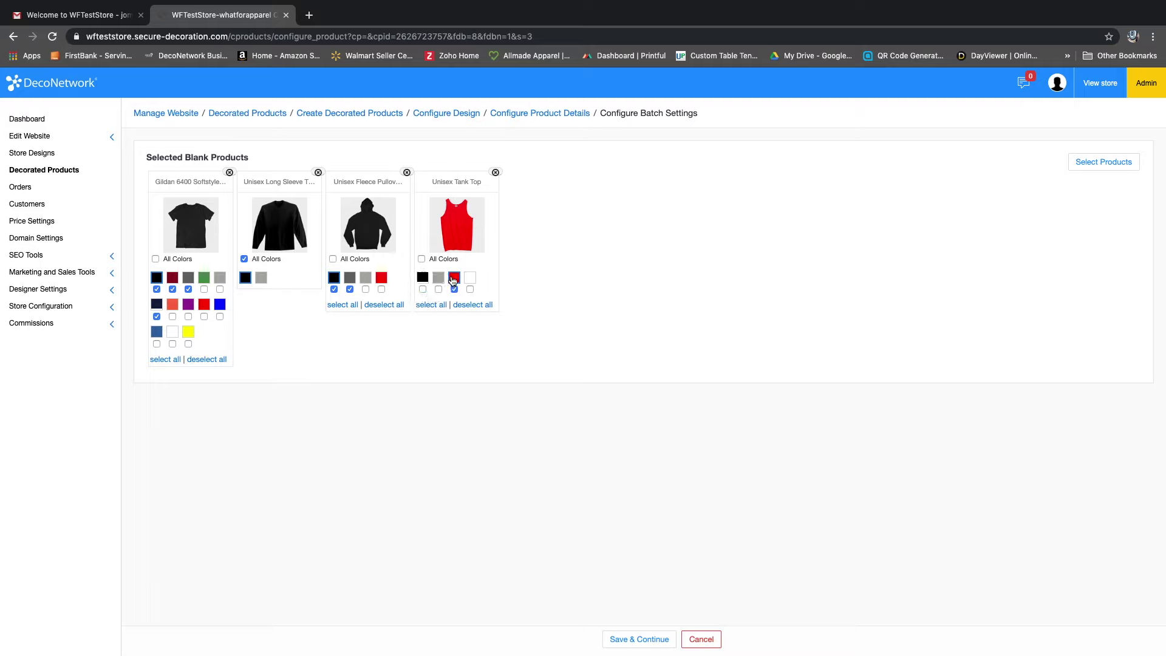
# - Try to deselect the red default color of the Unisex Tank Top
pyautogui.click(454, 290)
pyautogui.click(454, 289)
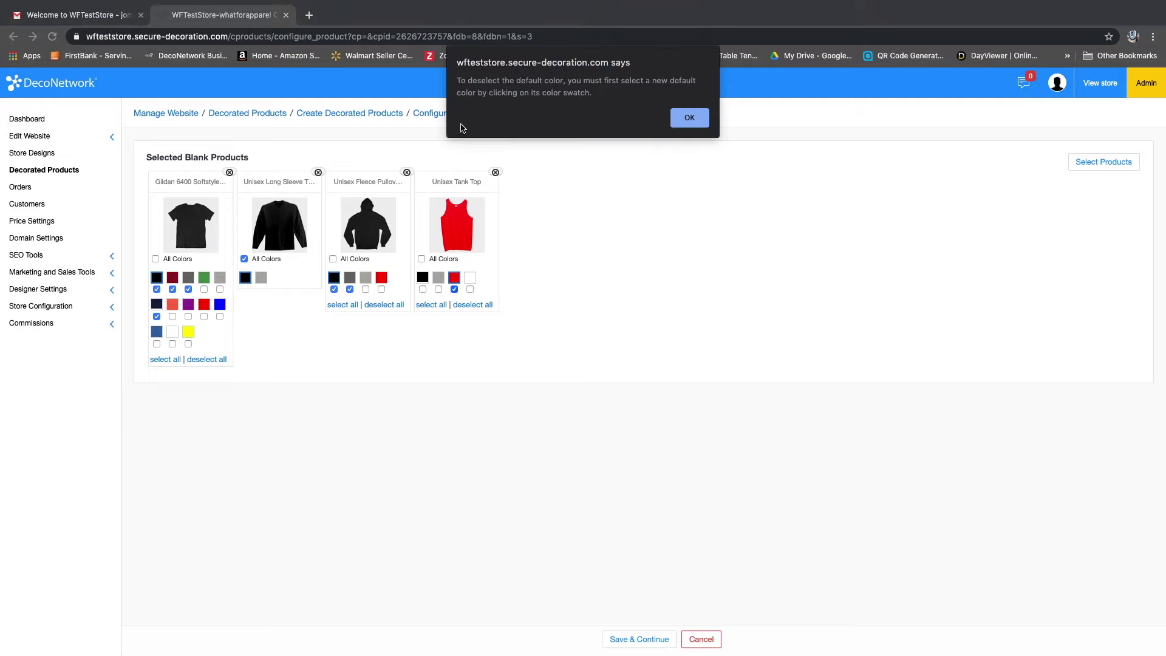
pyautogui.click(689, 119)
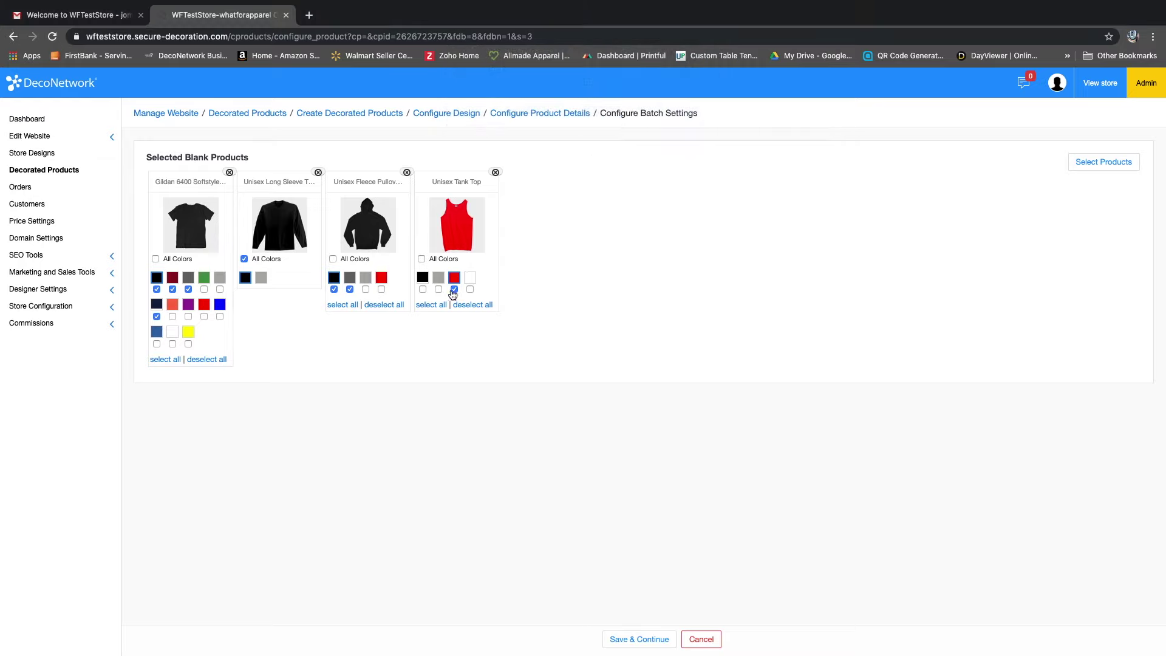
# - Save the batch settings, process the decorated products and continue to their pricing
pyautogui.click(645, 638)
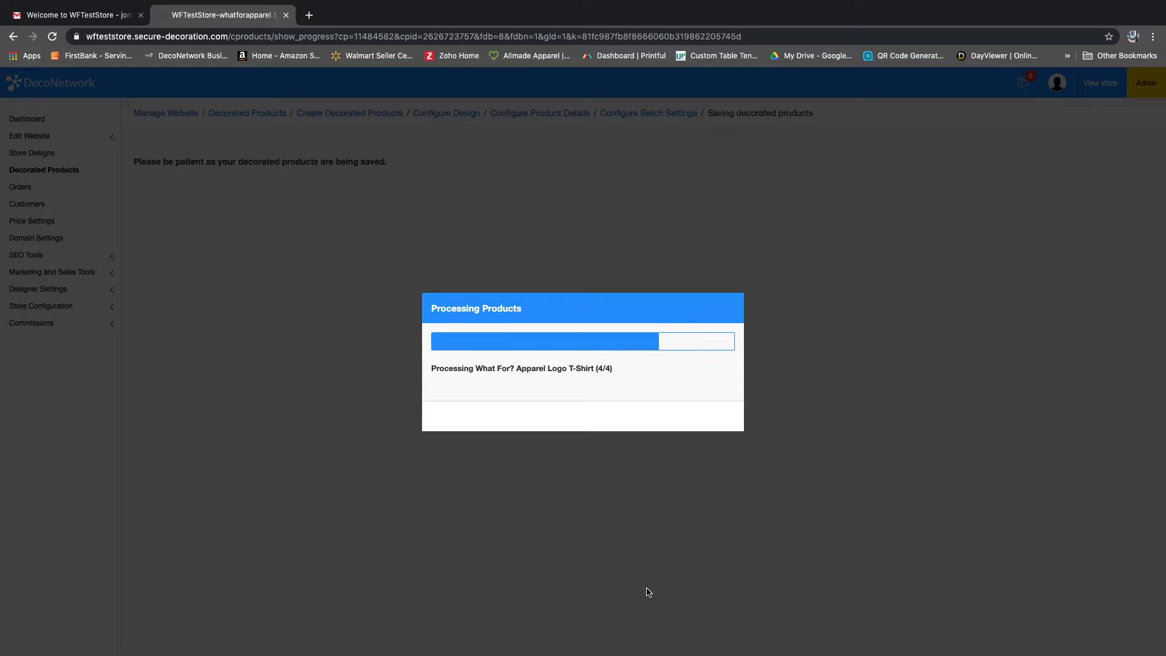
pyautogui.click(592, 415)
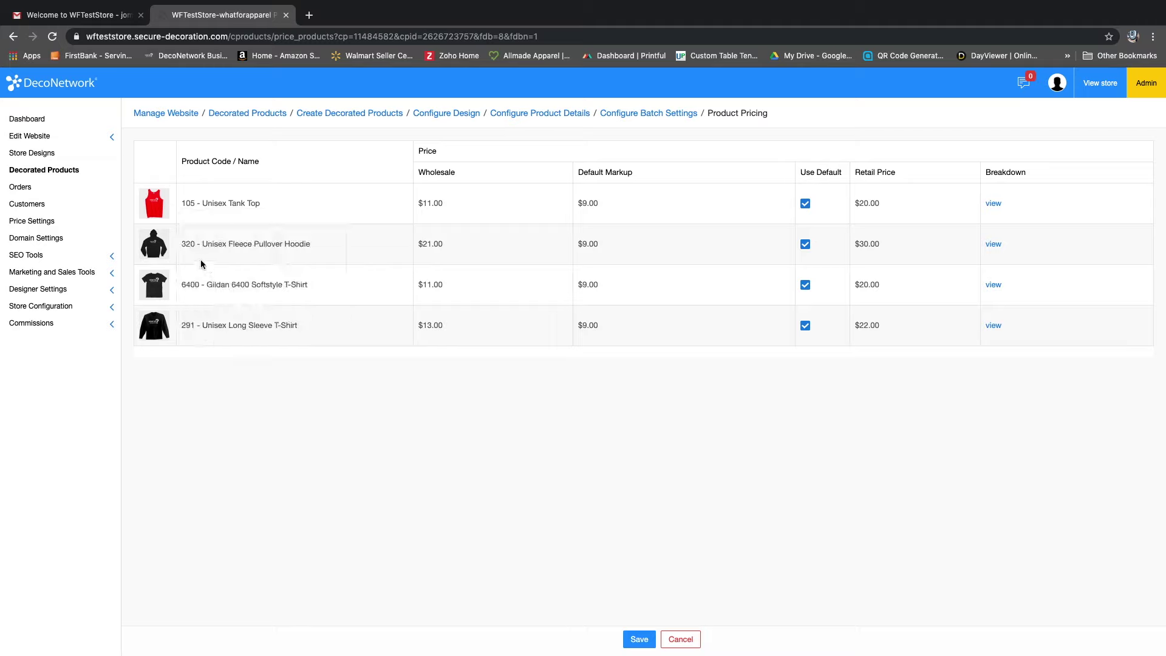
pyautogui.moveTo(153, 329)
pyautogui.moveTo(154, 242)
pyautogui.moveTo(154, 209)
# - Override the default retail price of the Unisex Fleece Pullover Hoodie with $39 and save the product pricing
pyautogui.click(805, 245)
pyautogui.click(905, 245)
pyautogui.doubleClick(905, 246)
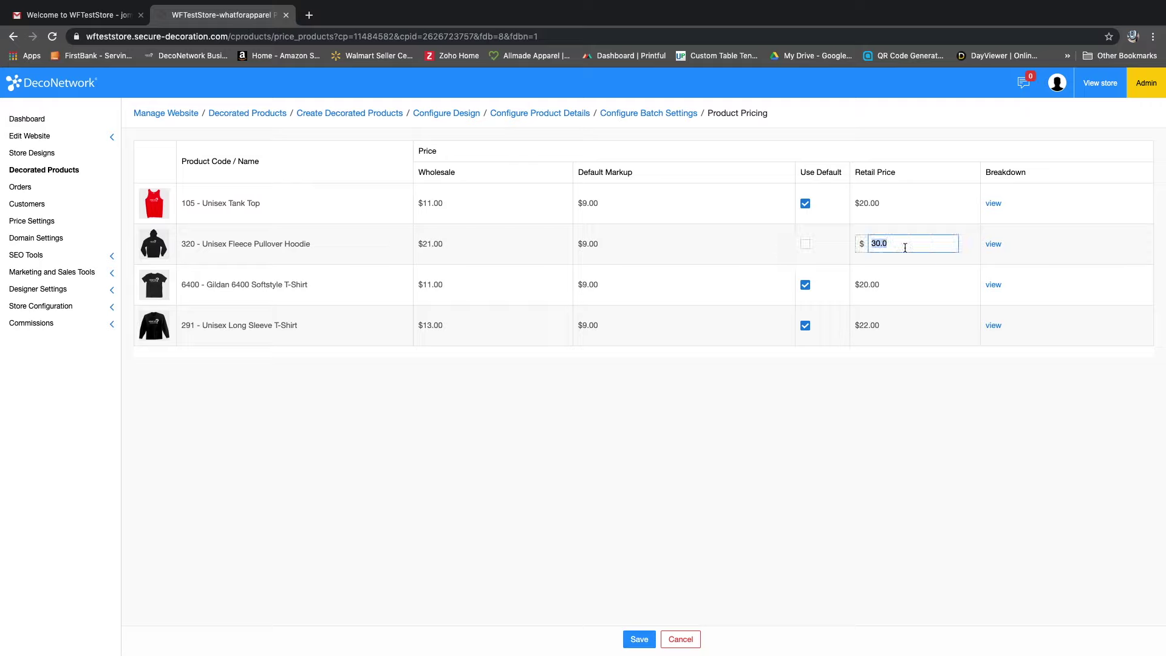
pyautogui.write('39')
pyautogui.click(890, 447)
pyautogui.click(641, 639)
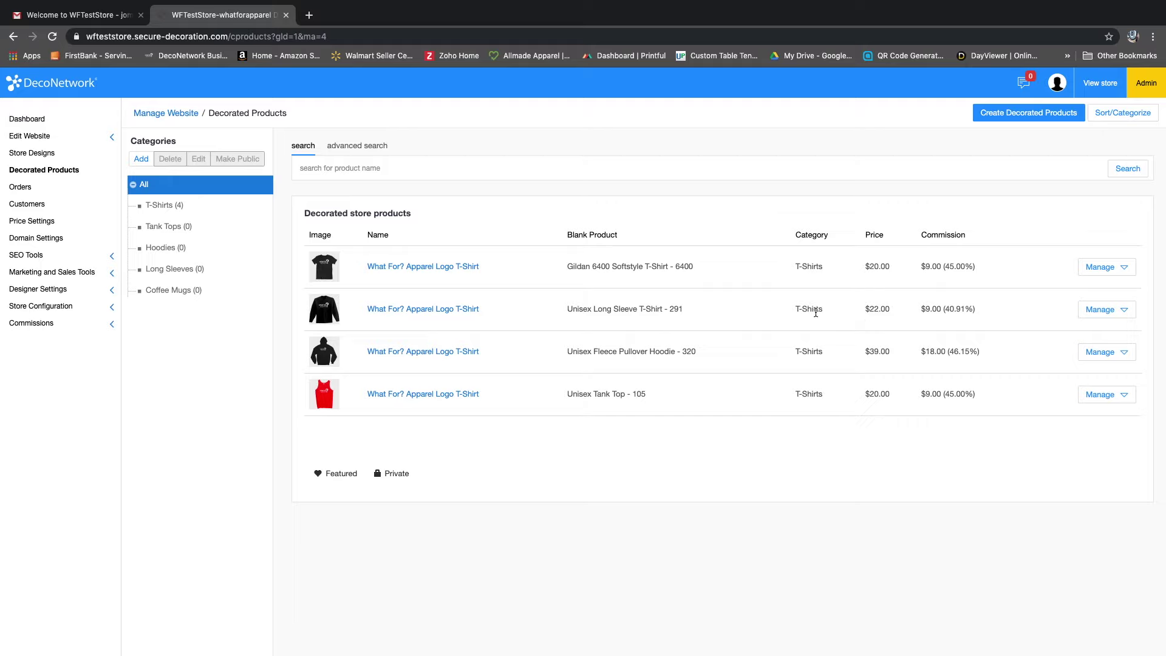
# - Change the category of the decorated Unisex Long Sleeve T-Shirt to Long Sleeves and save the product
pyautogui.click(1087, 313)
pyautogui.click(1063, 337)
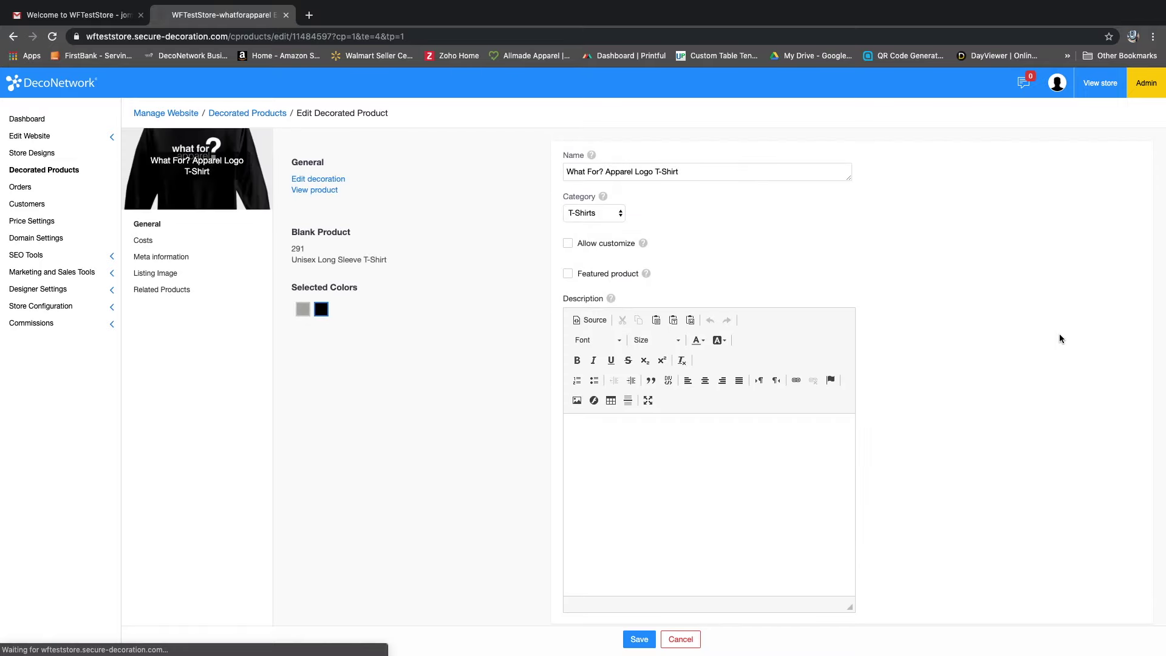
pyautogui.click(617, 212)
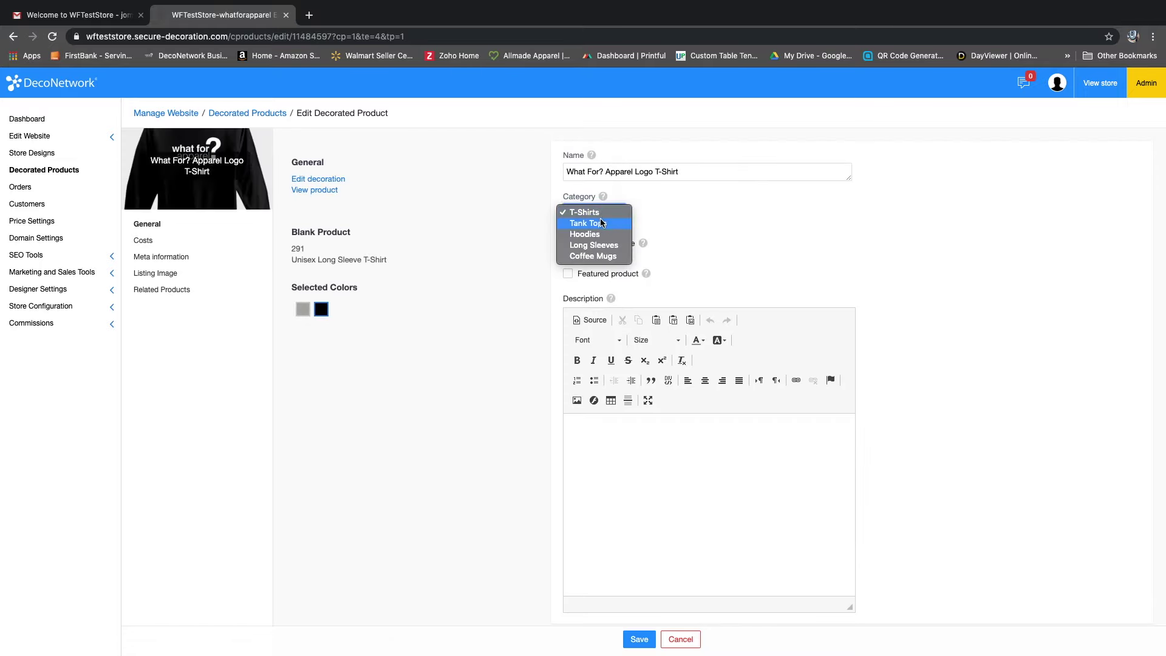
pyautogui.click(604, 245)
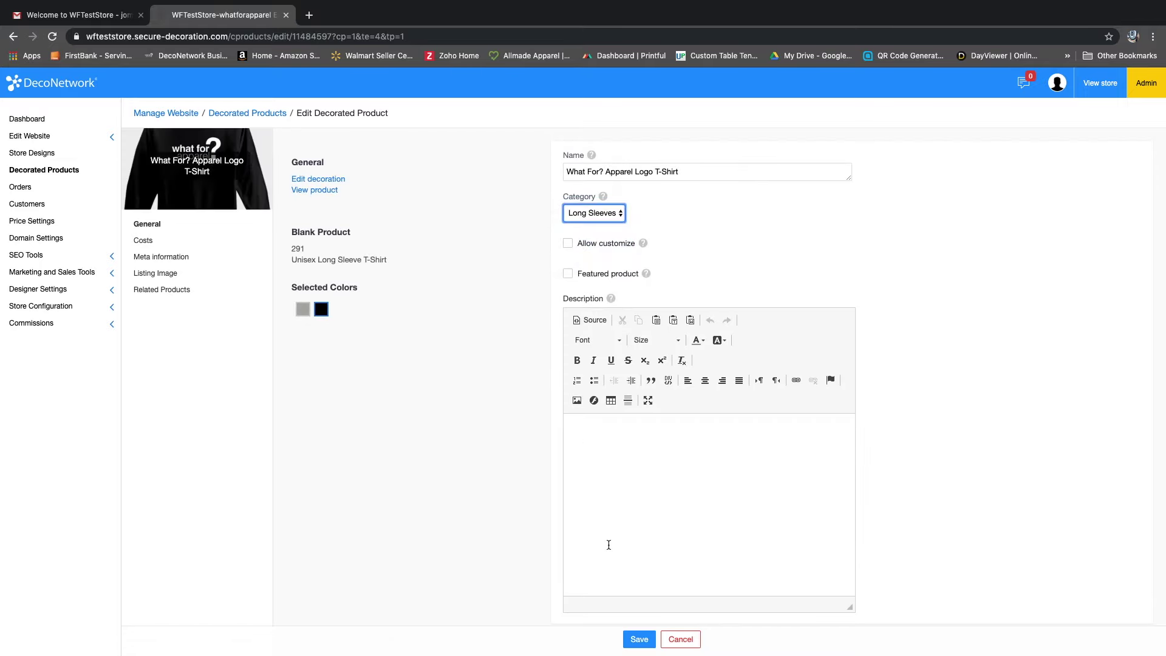
pyautogui.click(639, 643)
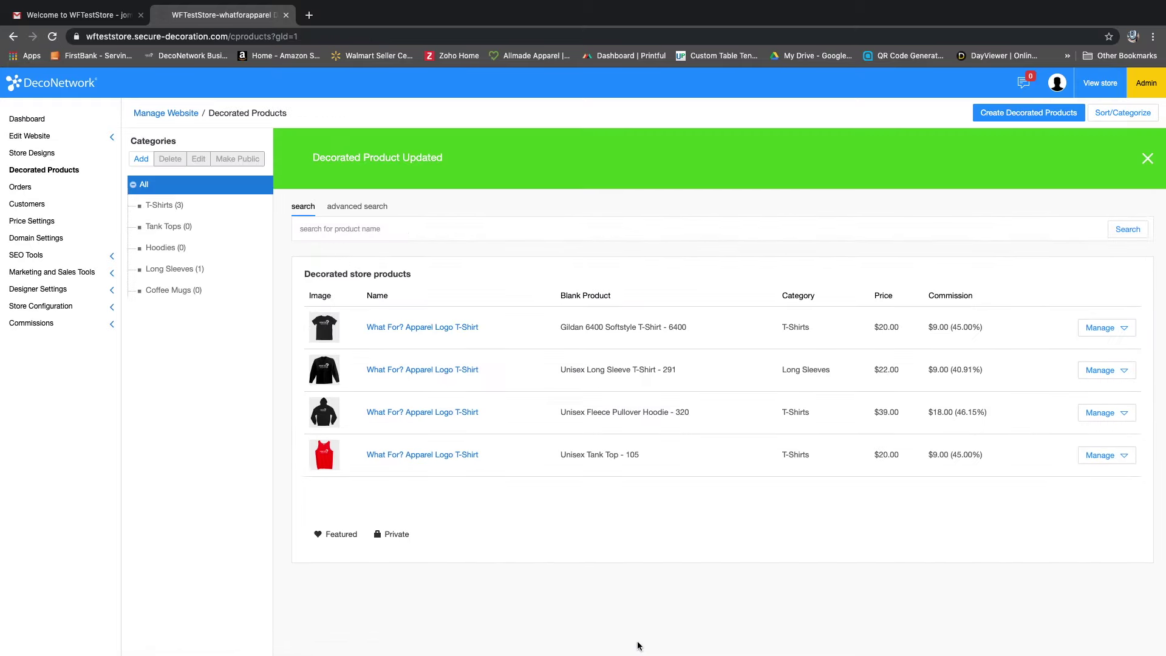
# - Change the category of the decorated Unisex Fleece Pullover Hoodie to Hoodies and save the product
pyautogui.click(1101, 414)
pyautogui.click(1058, 441)
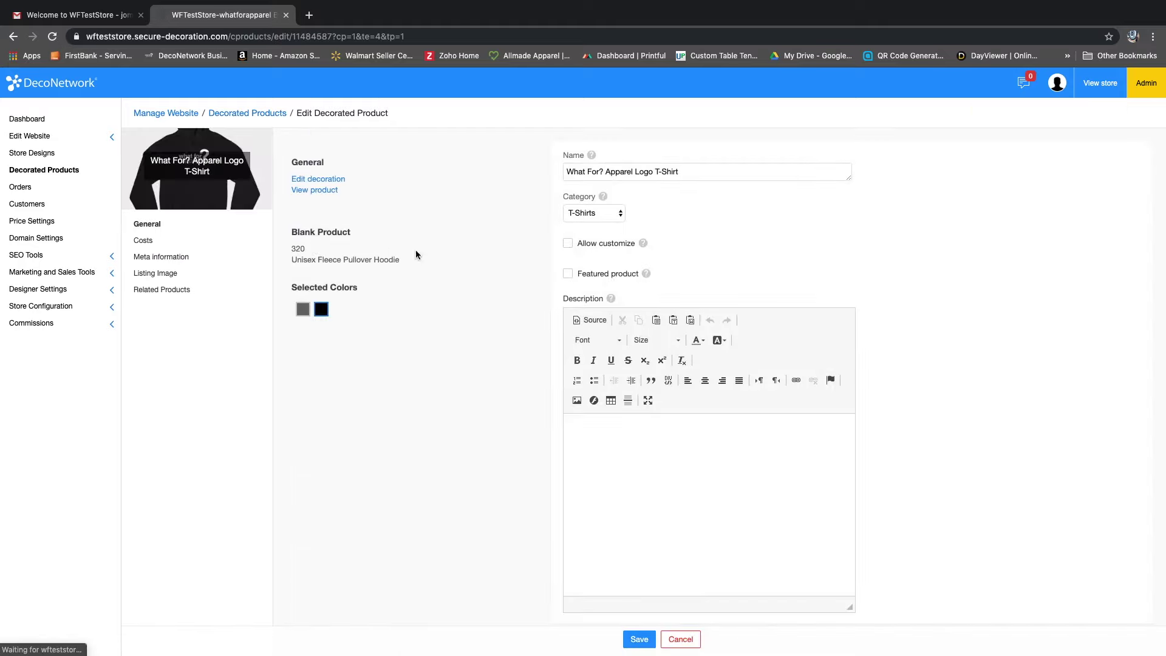
pyautogui.click(615, 213)
pyautogui.click(614, 233)
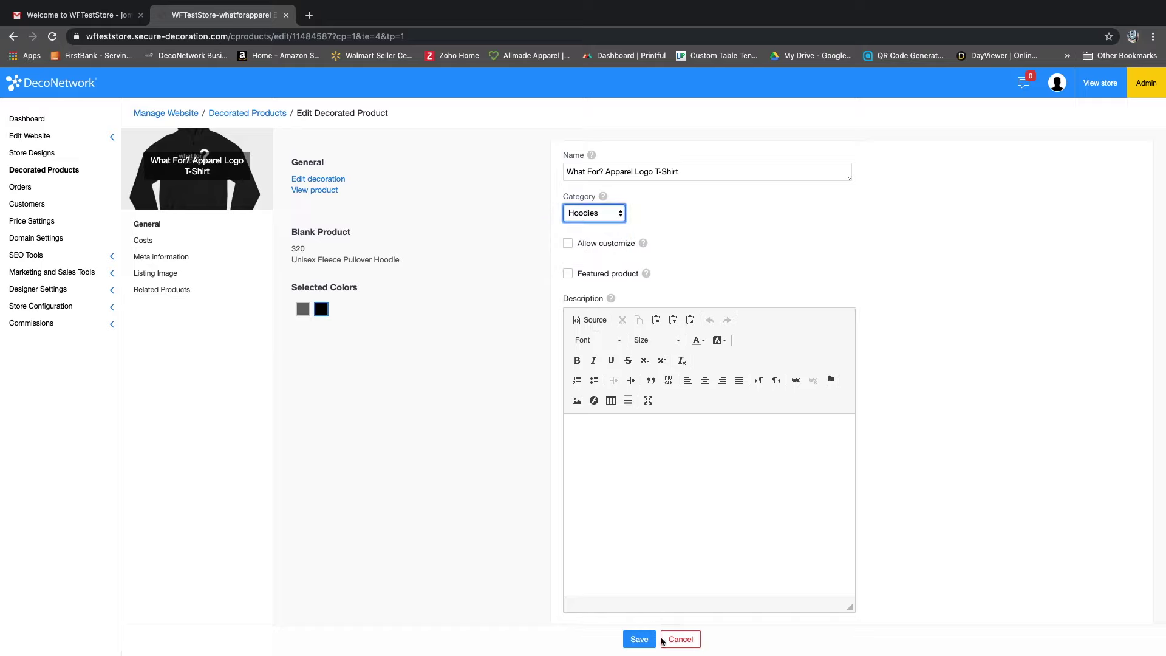
pyautogui.click(640, 639)
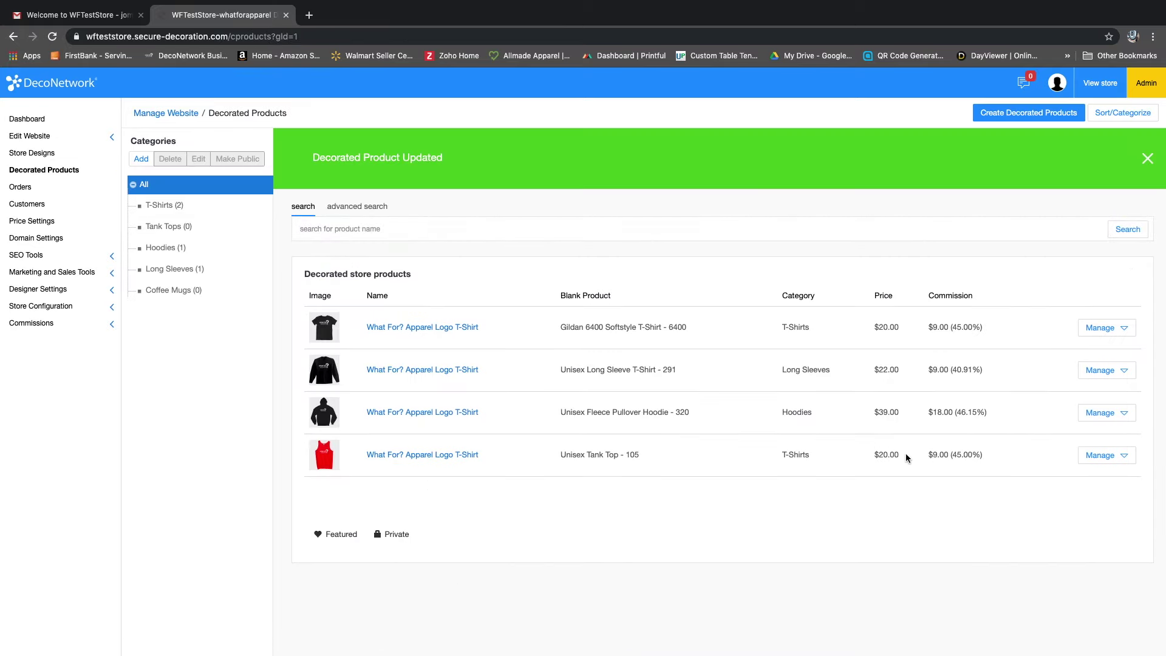
# - Change the category of the decorated Unisex Tank Top to Tank Tops and mark it as a featured product
pyautogui.click(1102, 456)
pyautogui.click(1072, 483)
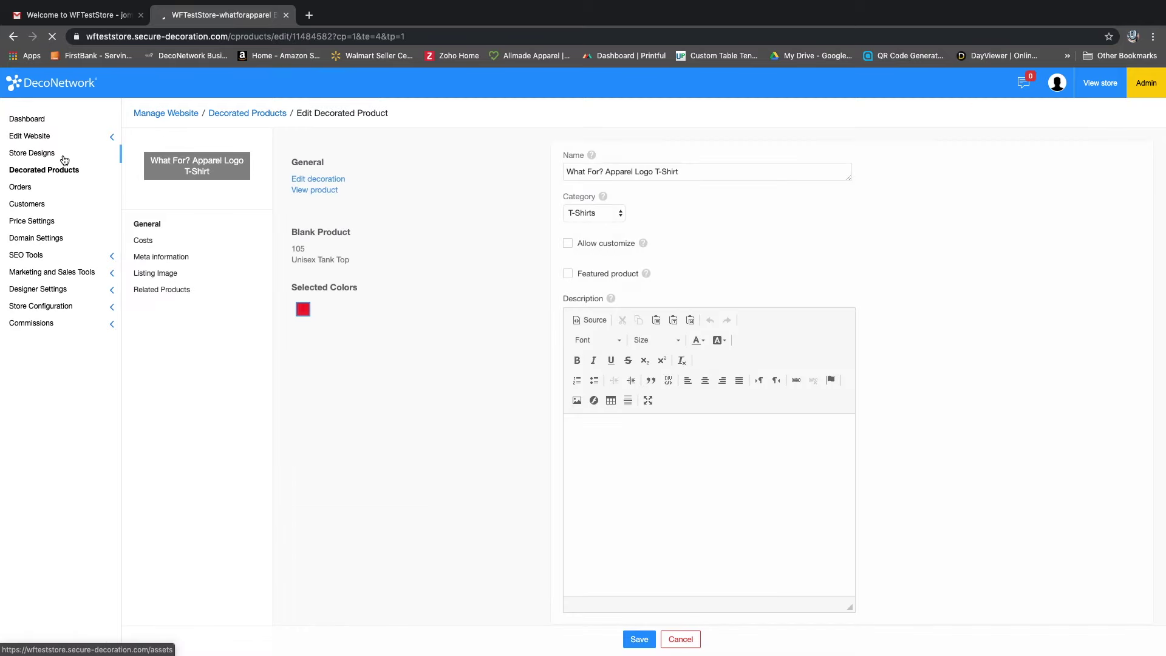
pyautogui.click(585, 213)
pyautogui.click(588, 224)
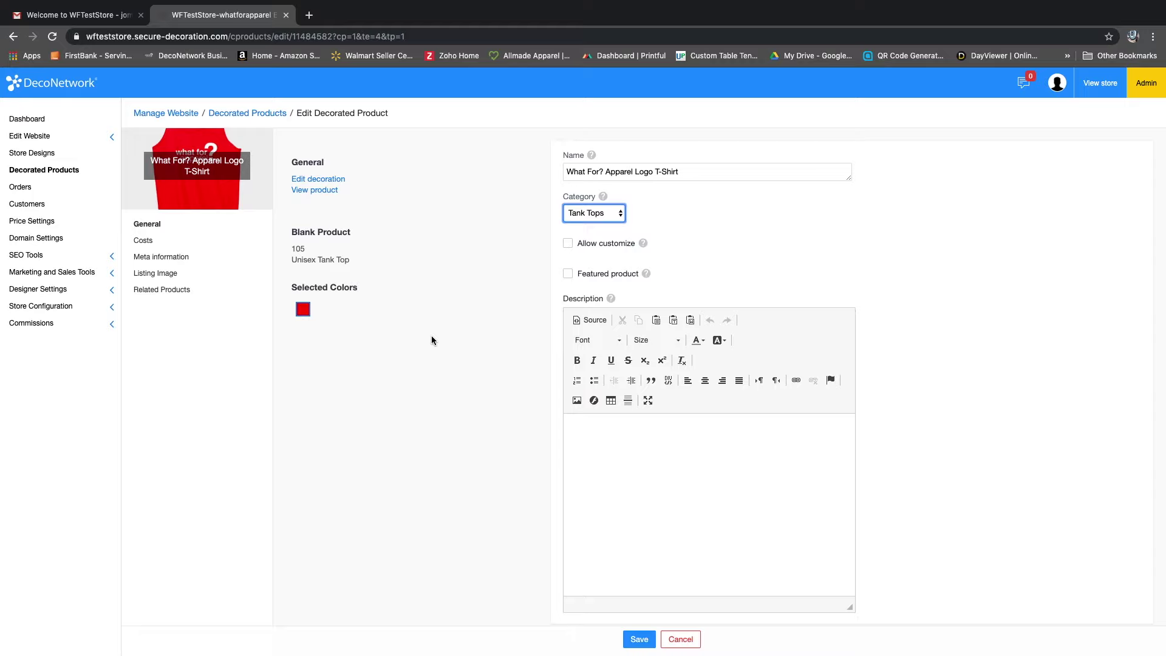
pyautogui.click(568, 274)
# - Add the black logo T-shirt from the T-Shirts category as a related product of the tank top and save
pyautogui.click(173, 289)
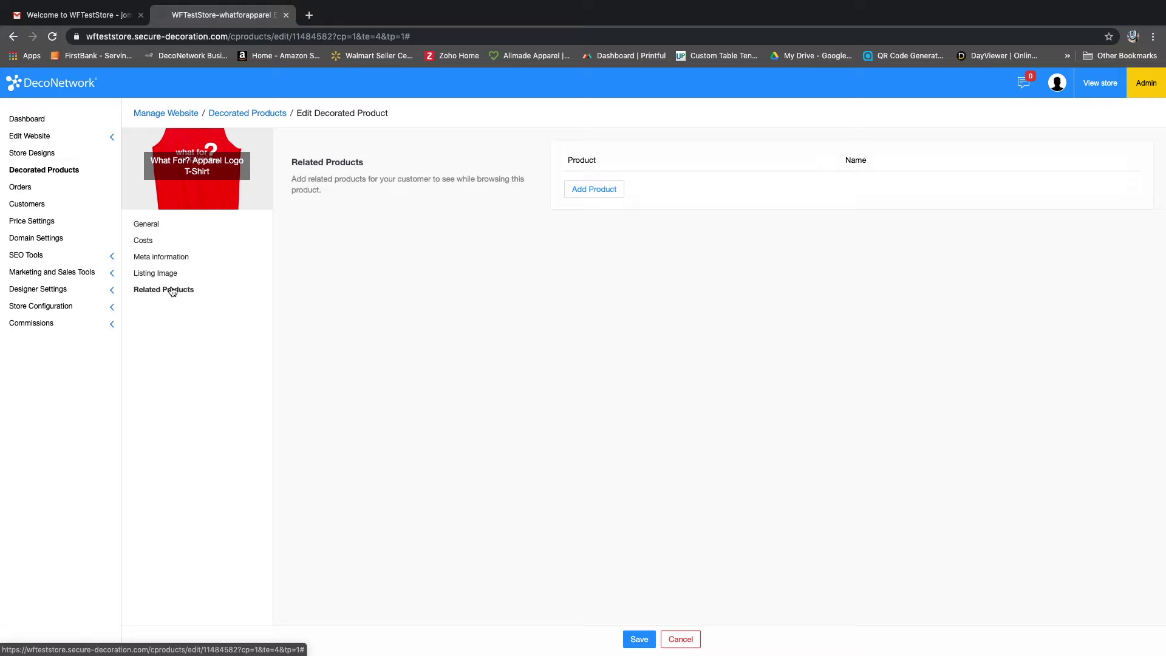
pyautogui.click(596, 192)
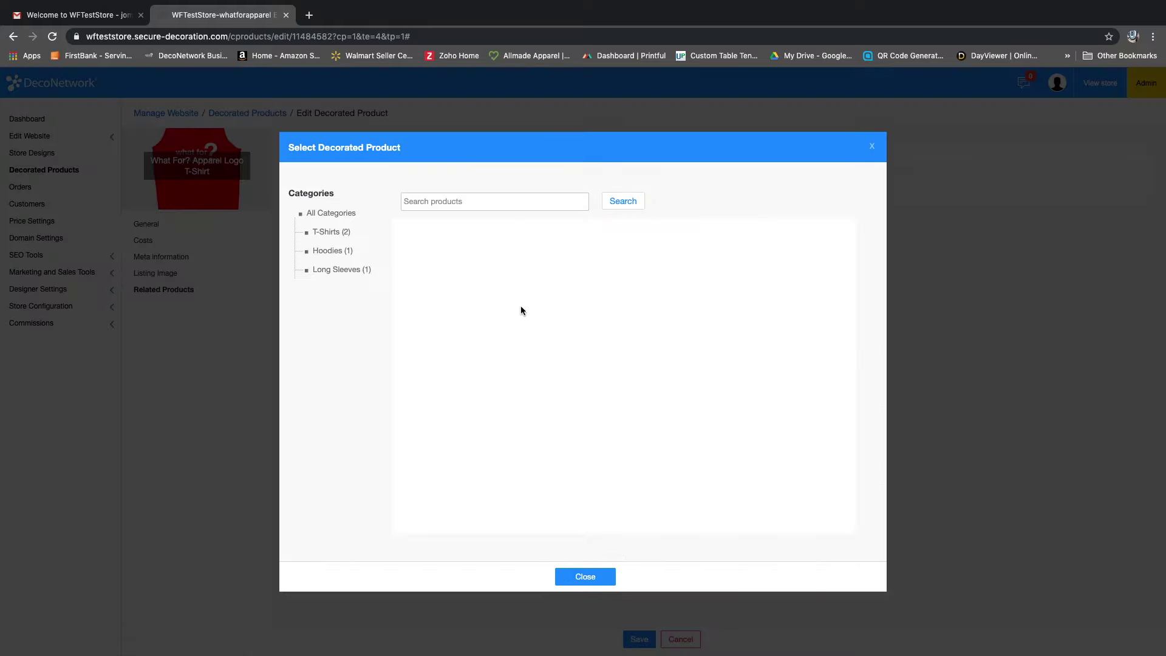
pyautogui.click(326, 234)
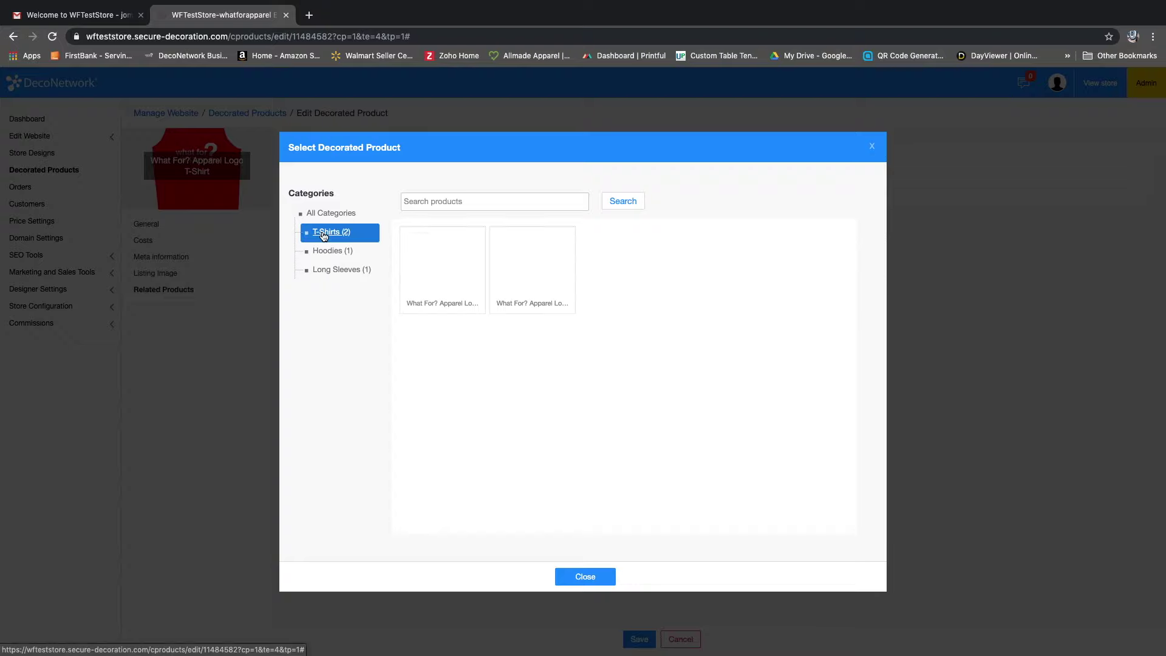
pyautogui.click(537, 271)
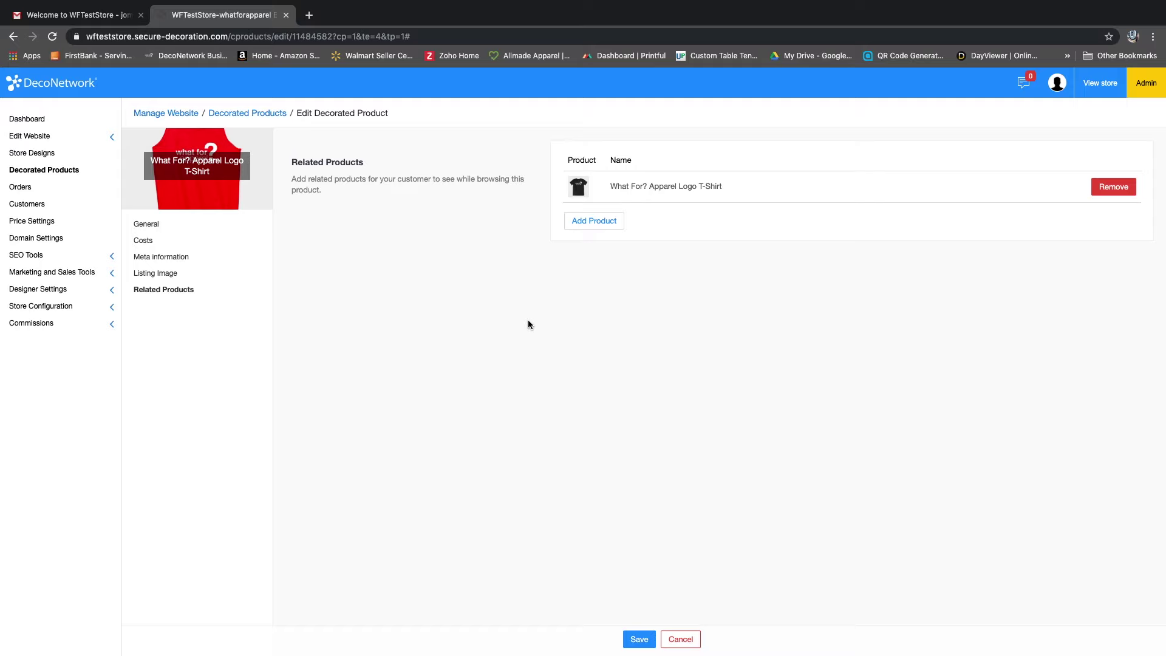
pyautogui.click(639, 639)
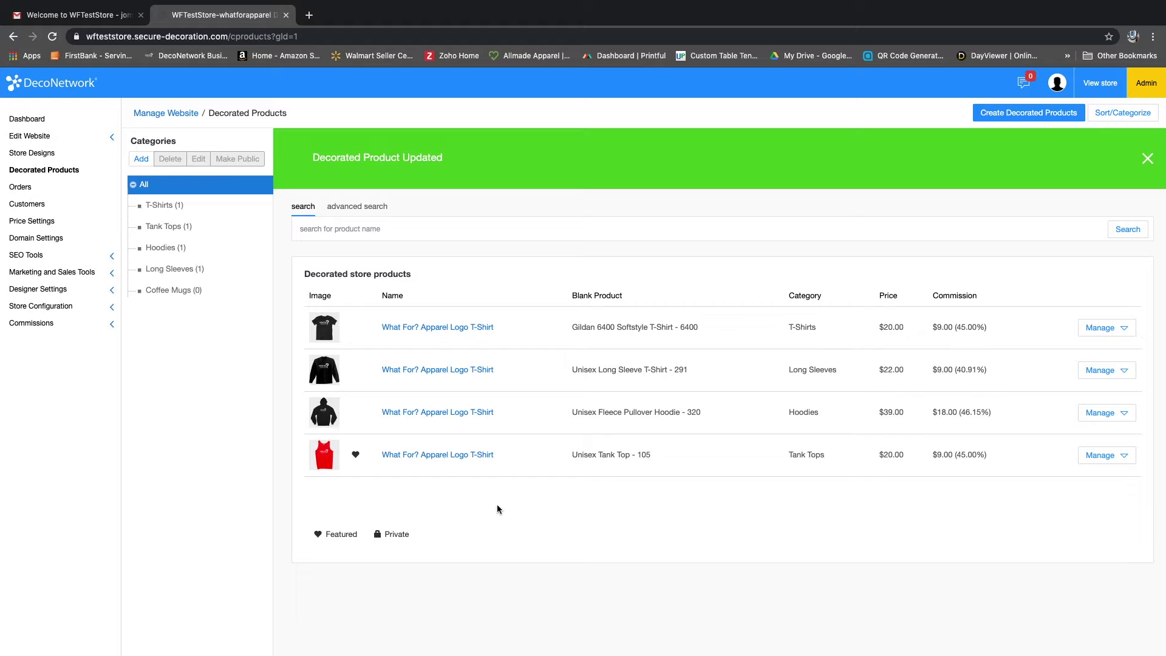
# - Start a new decorated product using the Ladies' Fine Jersey Tee as the blank
pyautogui.moveTo(324, 373)
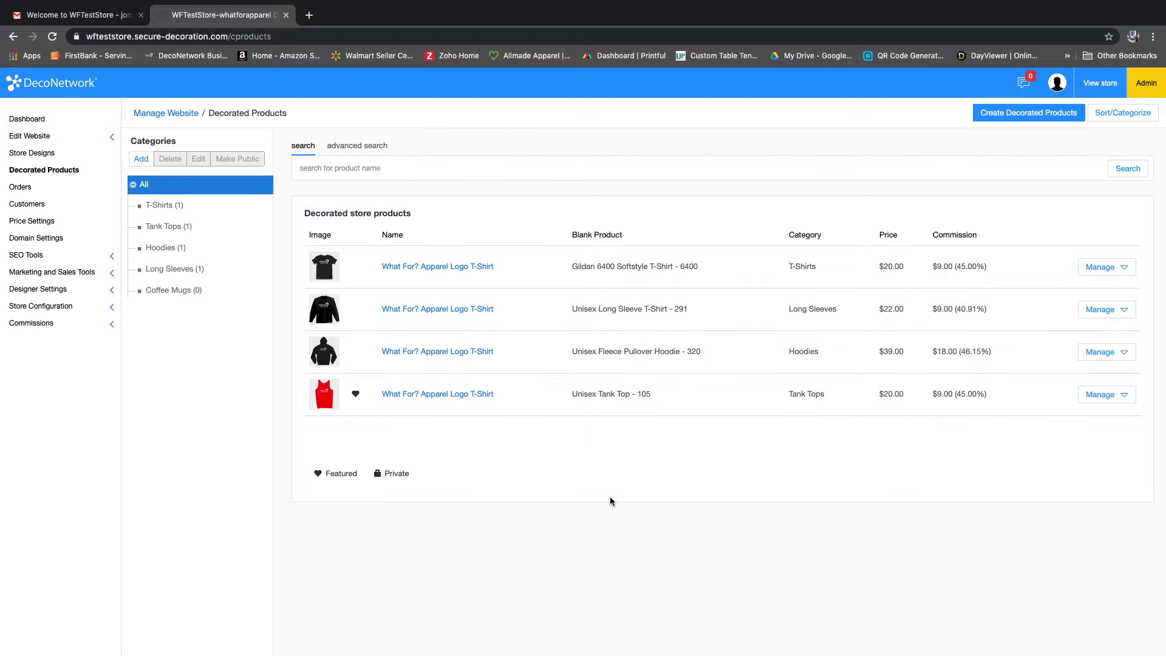
pyautogui.click(1024, 118)
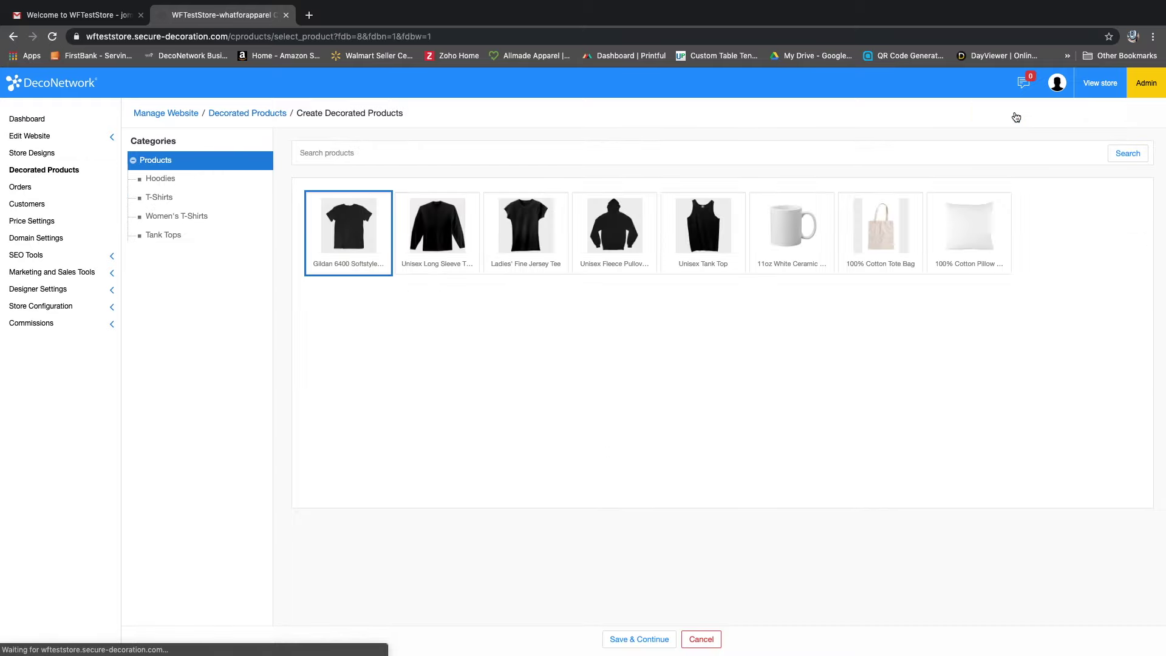
pyautogui.click(521, 241)
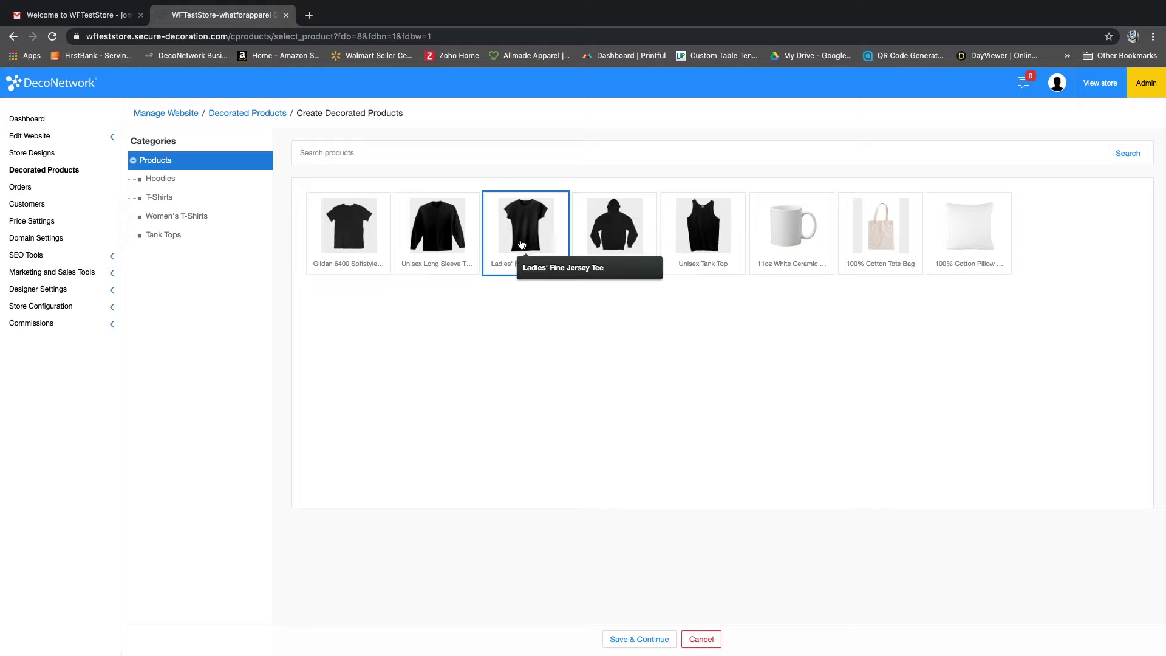
pyautogui.click(643, 645)
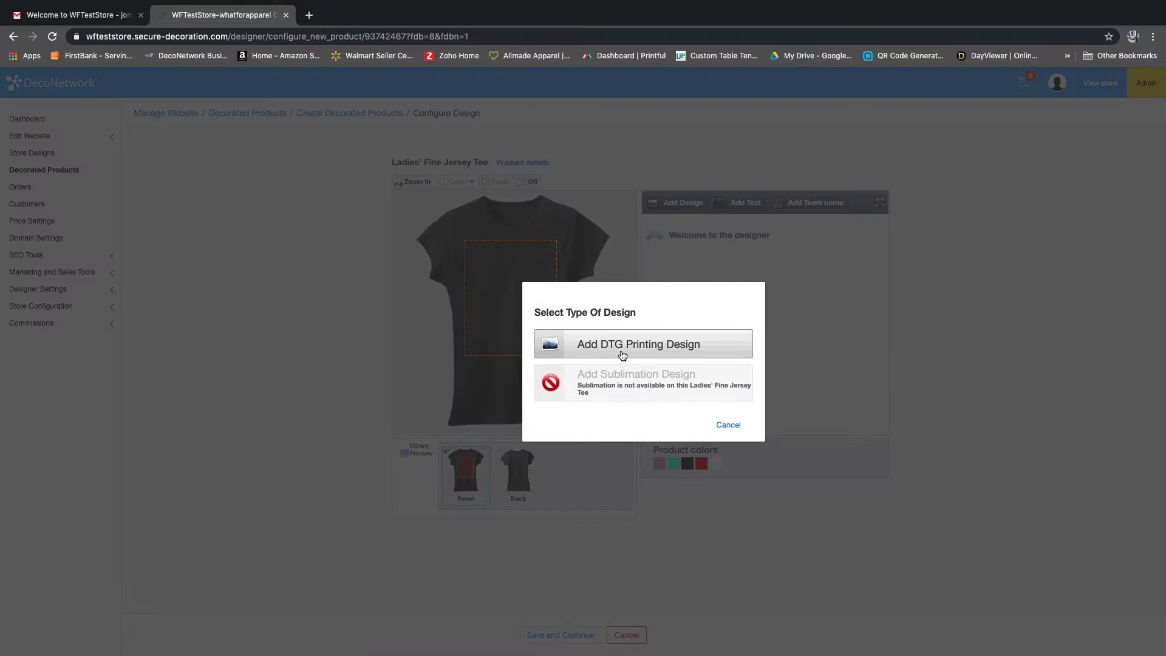
# - Add the store design "logo 2 black bg" as a DTG print on the tee's upper chest and continue to the product details
pyautogui.click(624, 353)
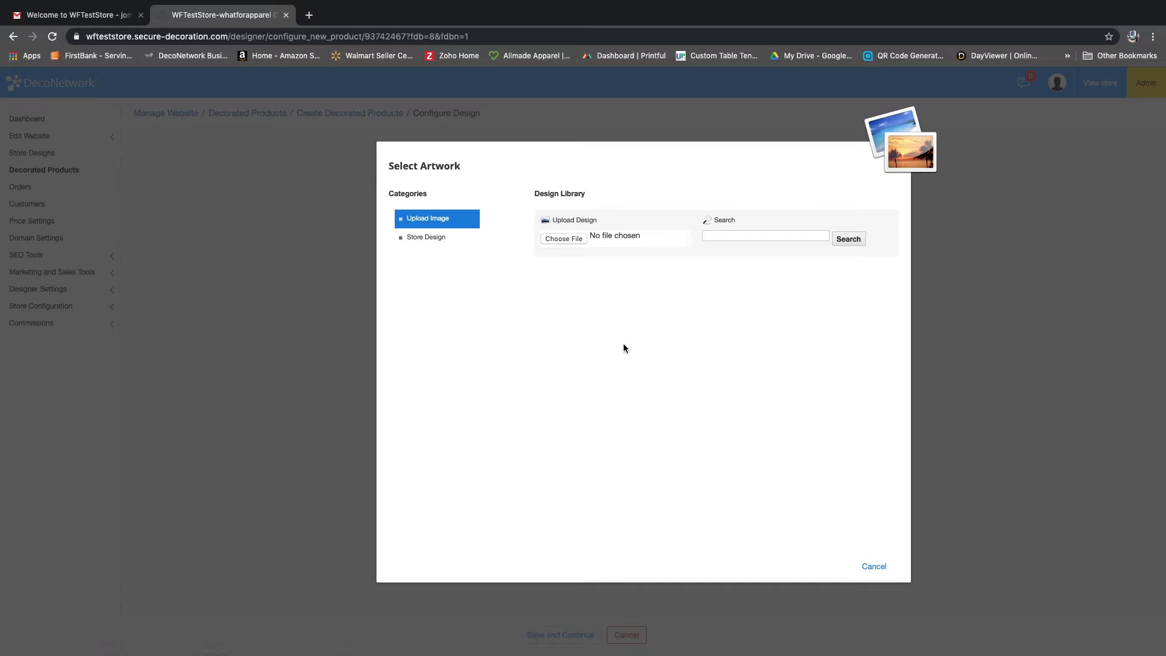
pyautogui.click(429, 243)
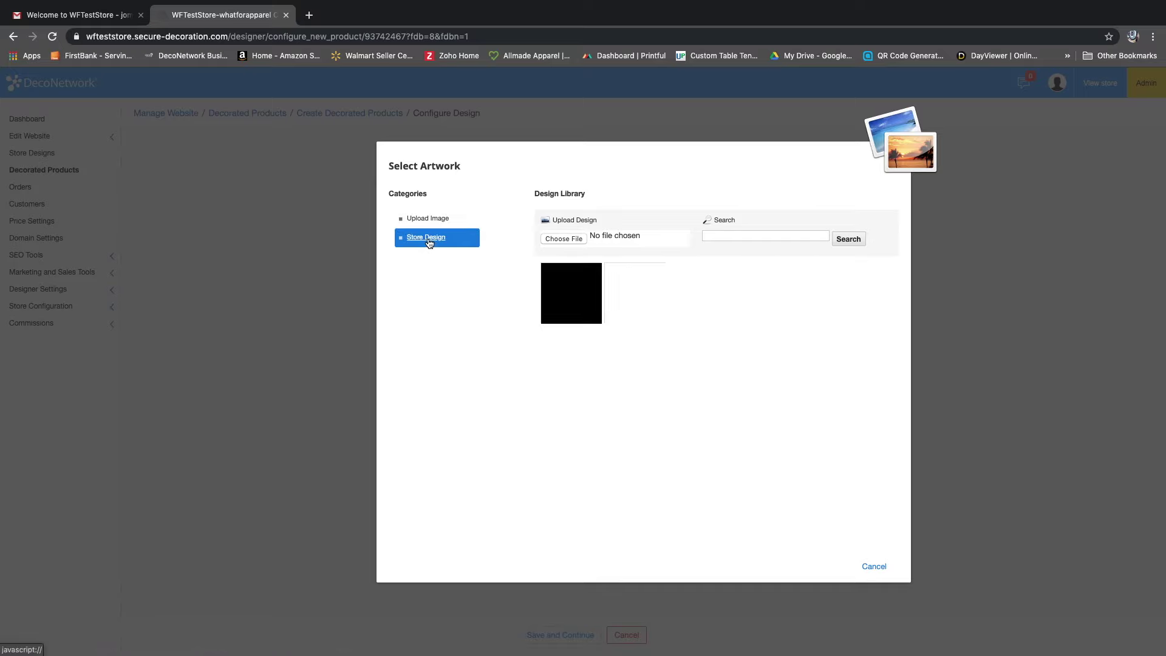
pyautogui.click(574, 304)
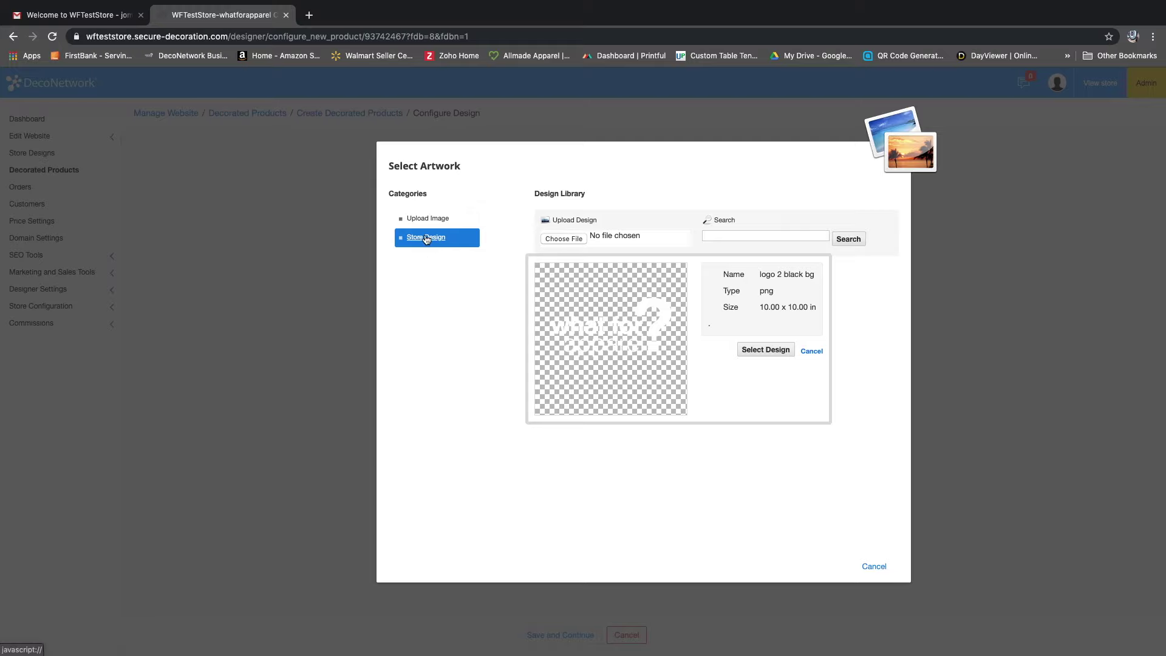
pyautogui.click(759, 353)
pyautogui.moveTo(549, 317)
pyautogui.mouseDown()
pyautogui.moveTo(560, 334)
pyautogui.moveTo(542, 312)
pyautogui.mouseUp()
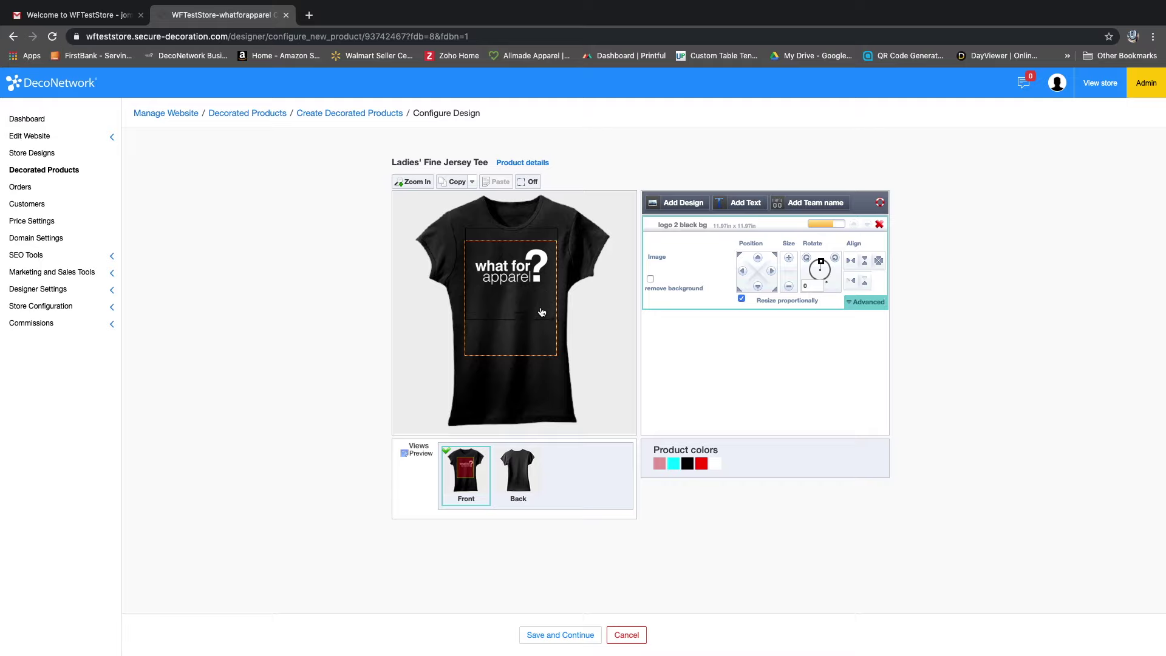
pyautogui.click(565, 635)
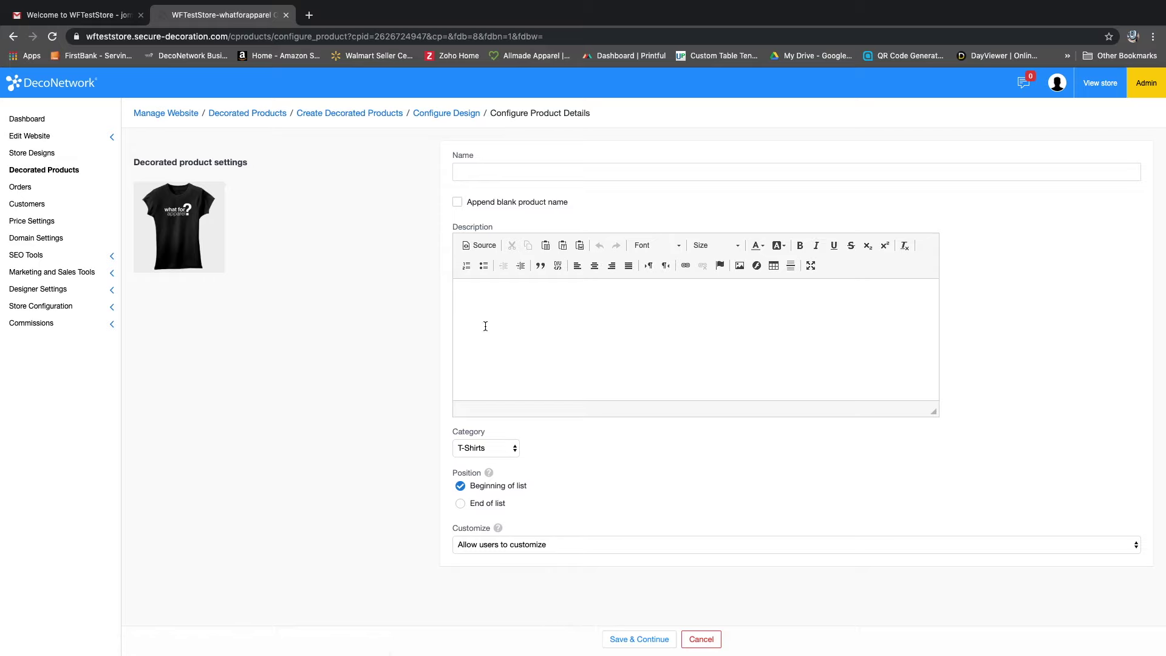
# - Name the decorated product "What For? Apparel Logo Women's T-Shirt"
pyautogui.click(488, 170)
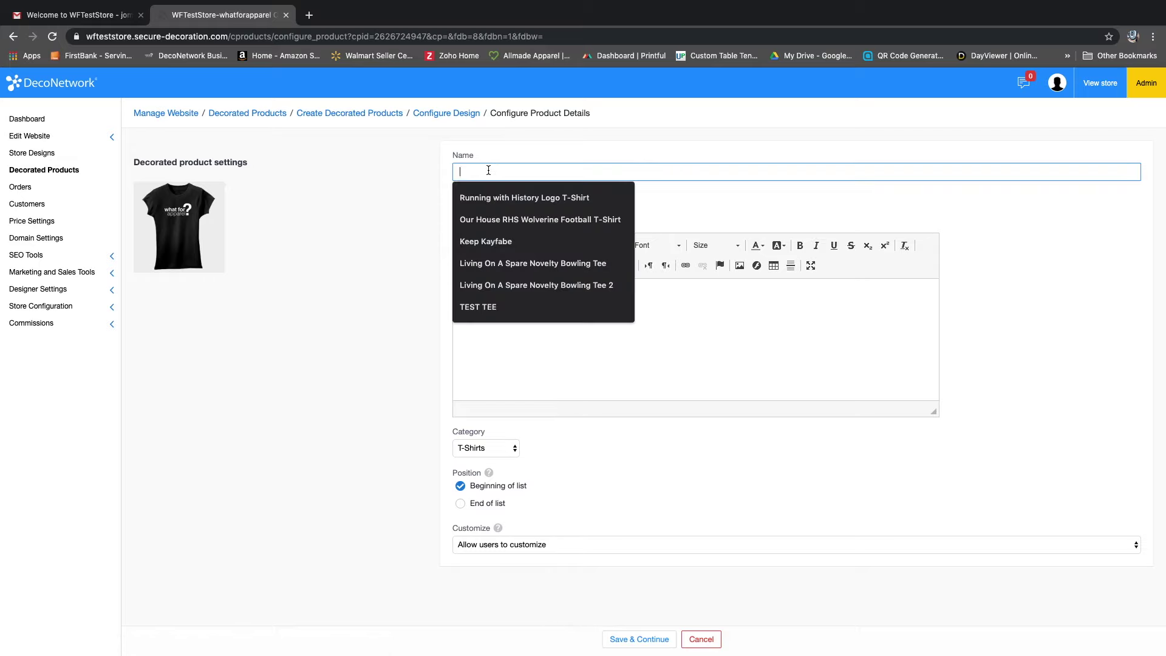
pyautogui.write('What For? Apparel Logo T-Shirt')
pyautogui.click(549, 220)
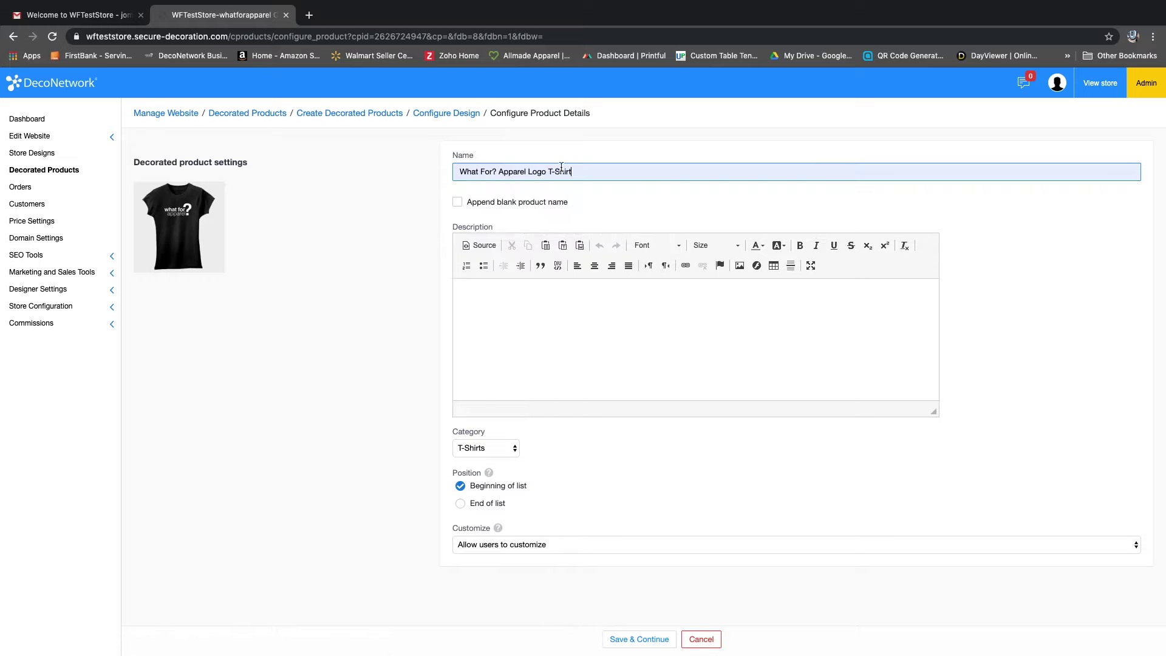
pyautogui.click(551, 171)
pyautogui.write("Women's")
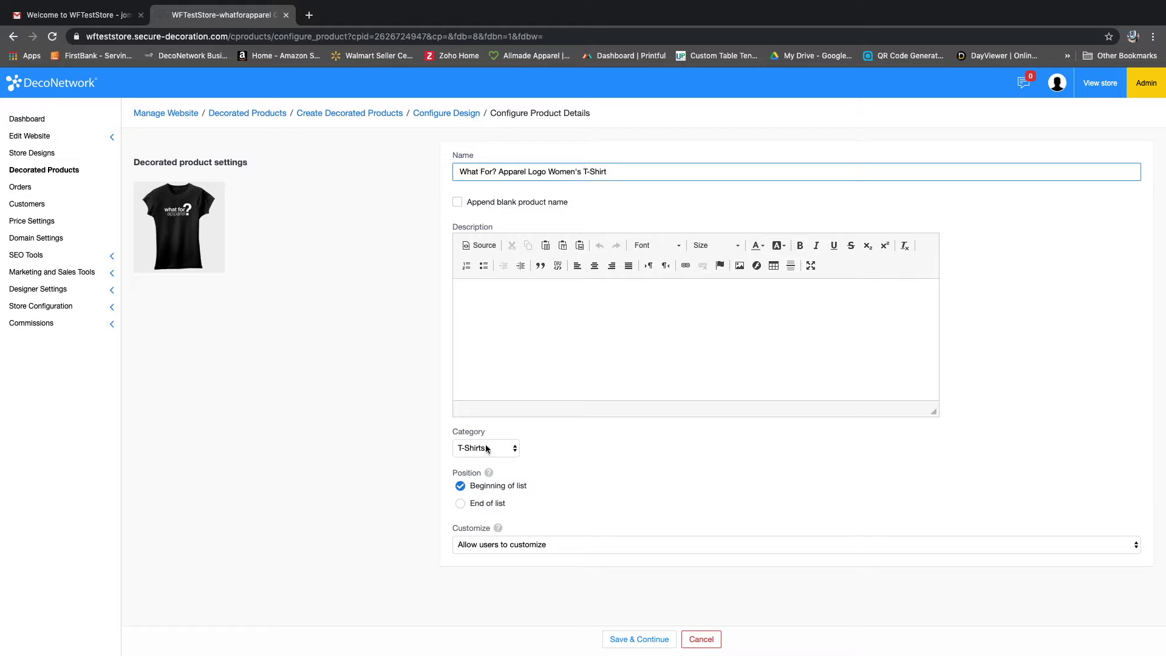
# - Disallow user customization of the women's T-shirt and continue to the batch settings
pyautogui.click(485, 546)
pyautogui.click(485, 554)
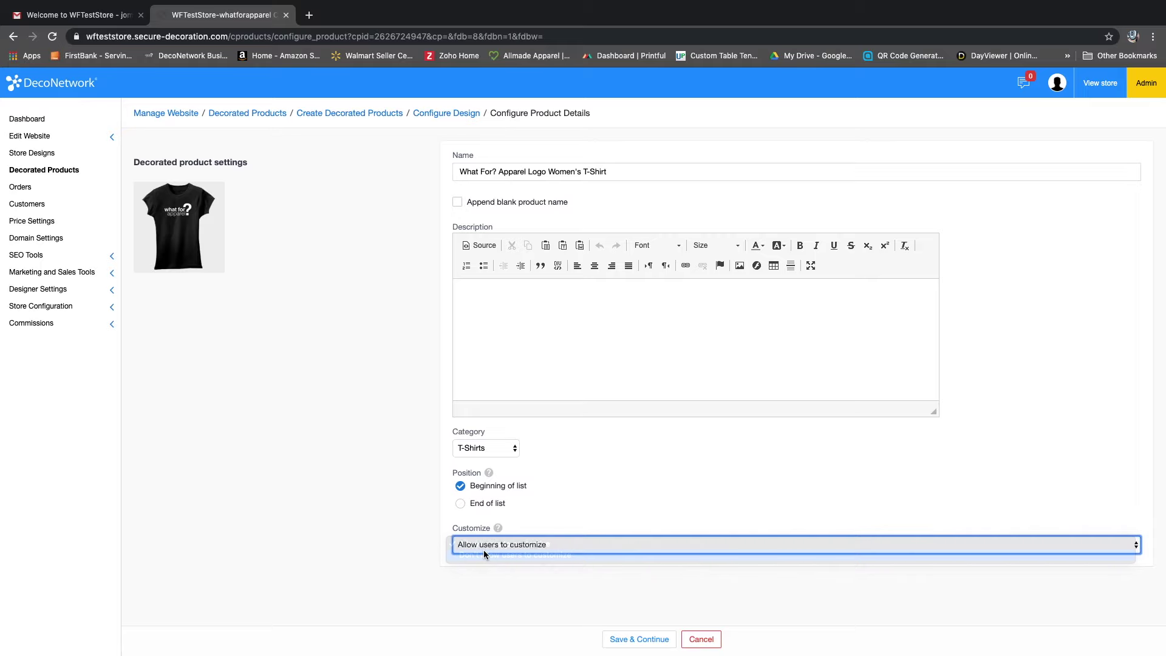
pyautogui.click(629, 639)
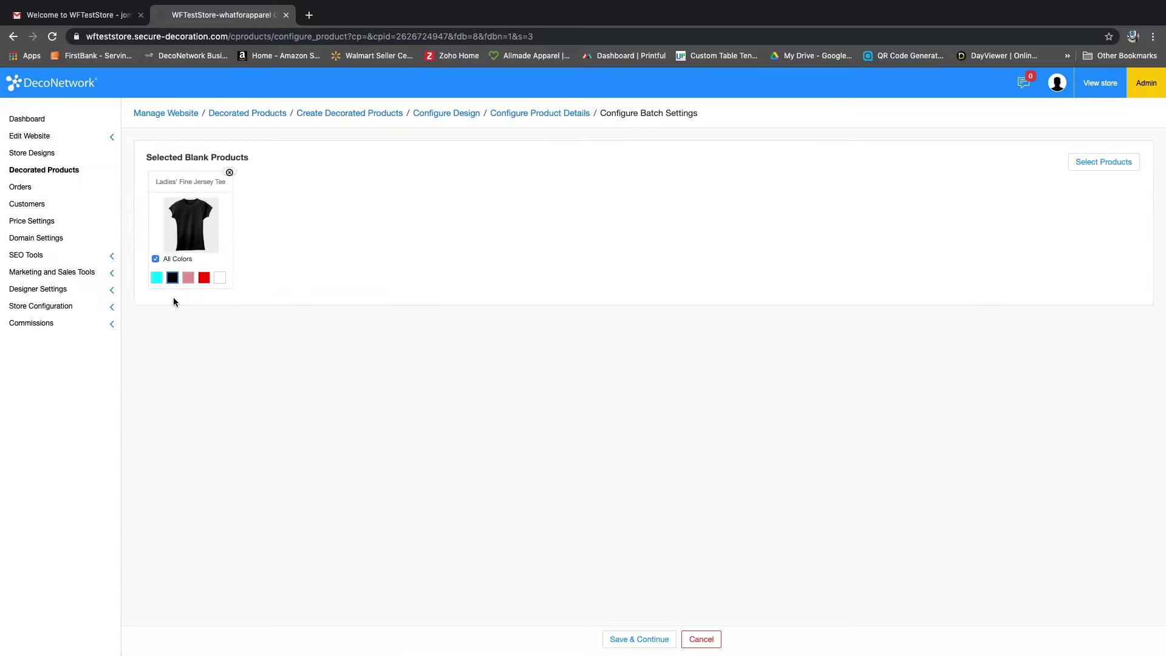
# - Exclude white from the Ladies' Fine Jersey Tee colors, process the decorated product and continue to its pricing
pyautogui.click(156, 259)
pyautogui.click(156, 260)
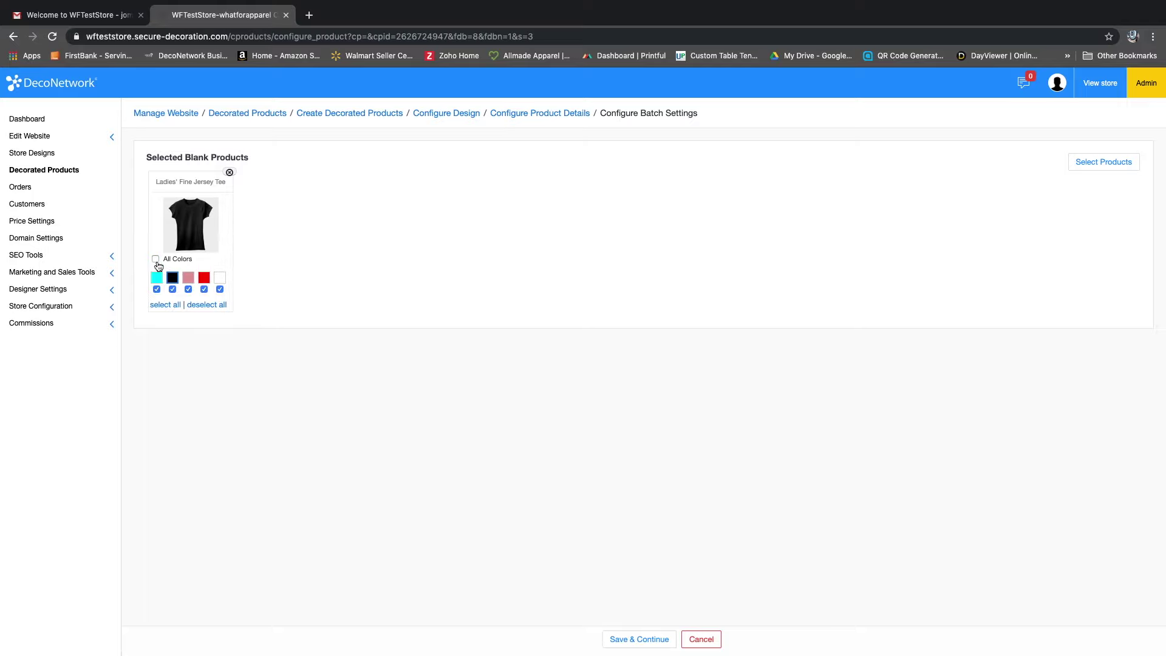
pyautogui.click(220, 289)
pyautogui.click(635, 641)
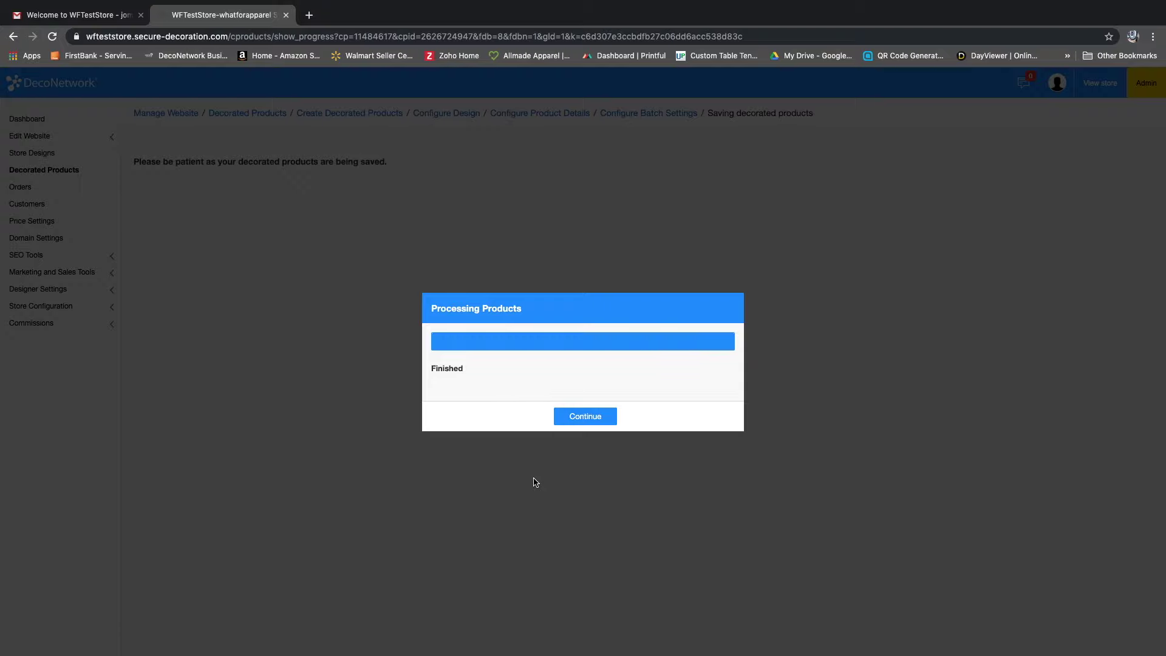
pyautogui.click(602, 417)
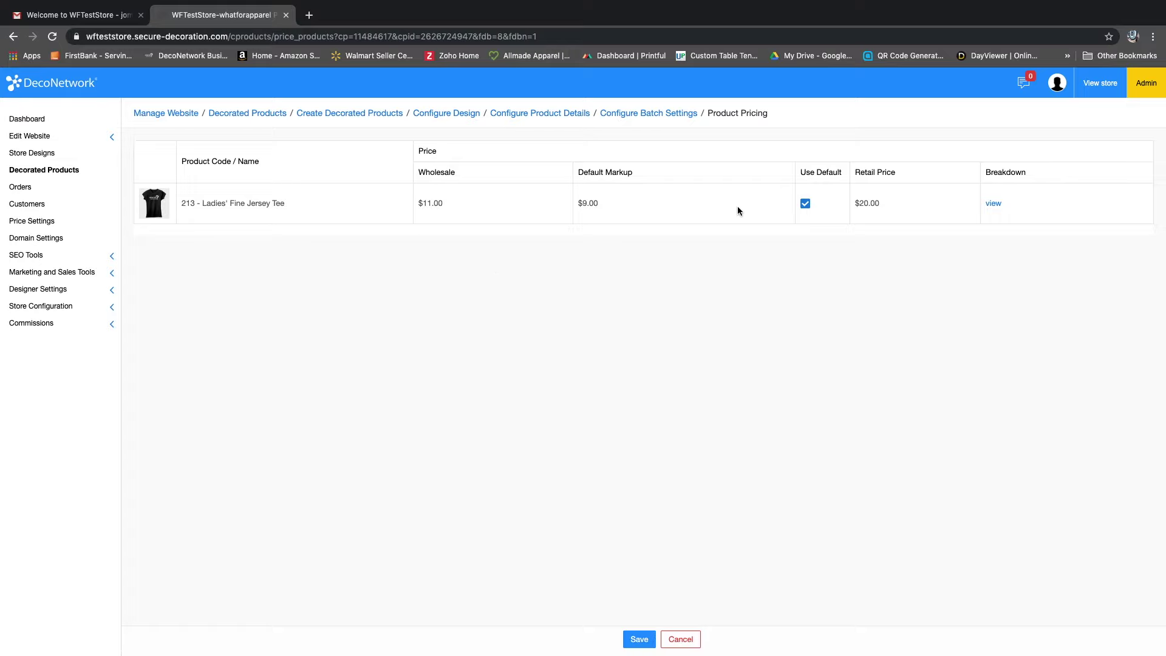
# - Override the default retail price of the Ladies' Fine Jersey Tee with $25 and save the product pricing
pyautogui.click(805, 205)
pyautogui.doubleClick(884, 202)
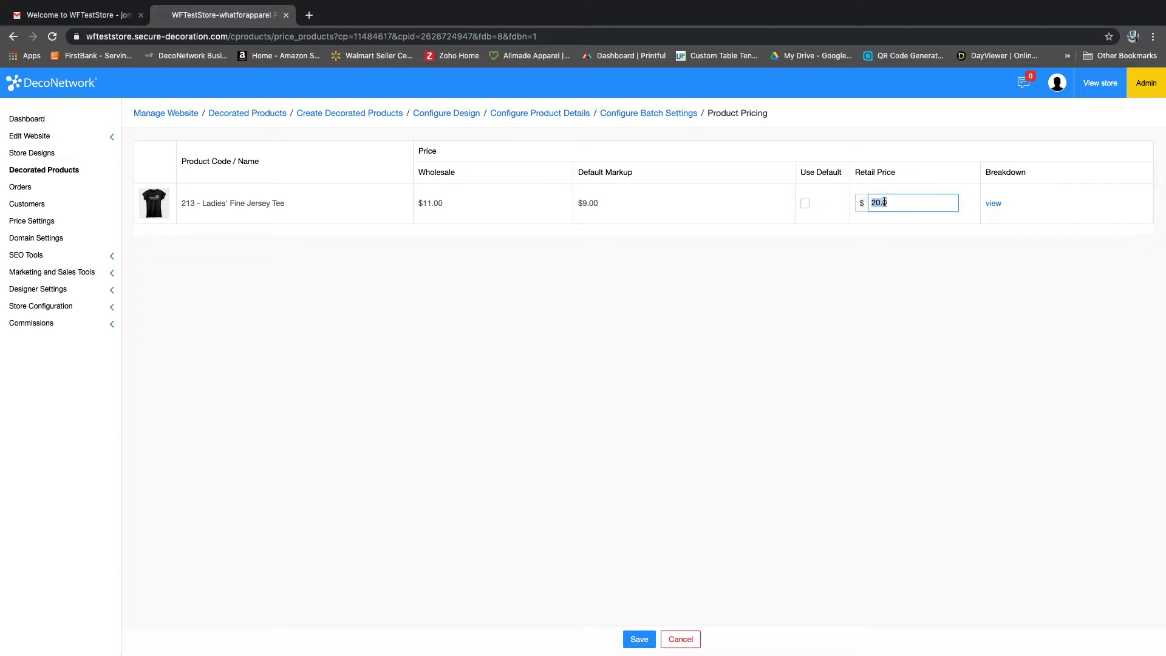
pyautogui.write('25')
pyautogui.click(641, 639)
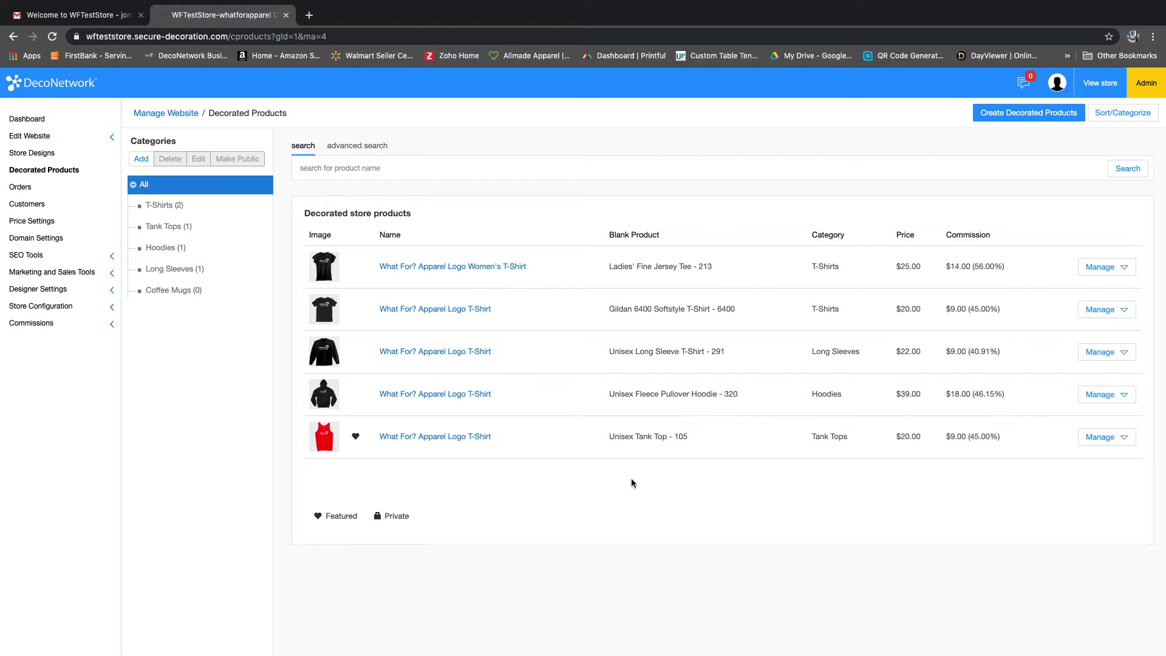
pyautogui.moveTo(864, 5)
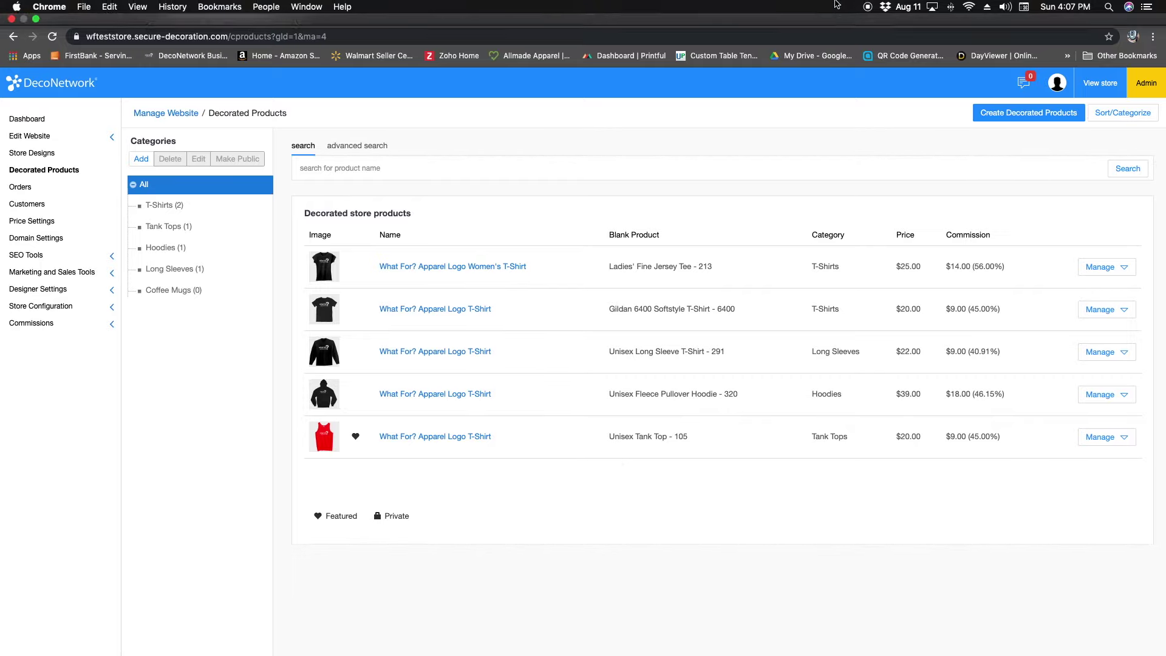